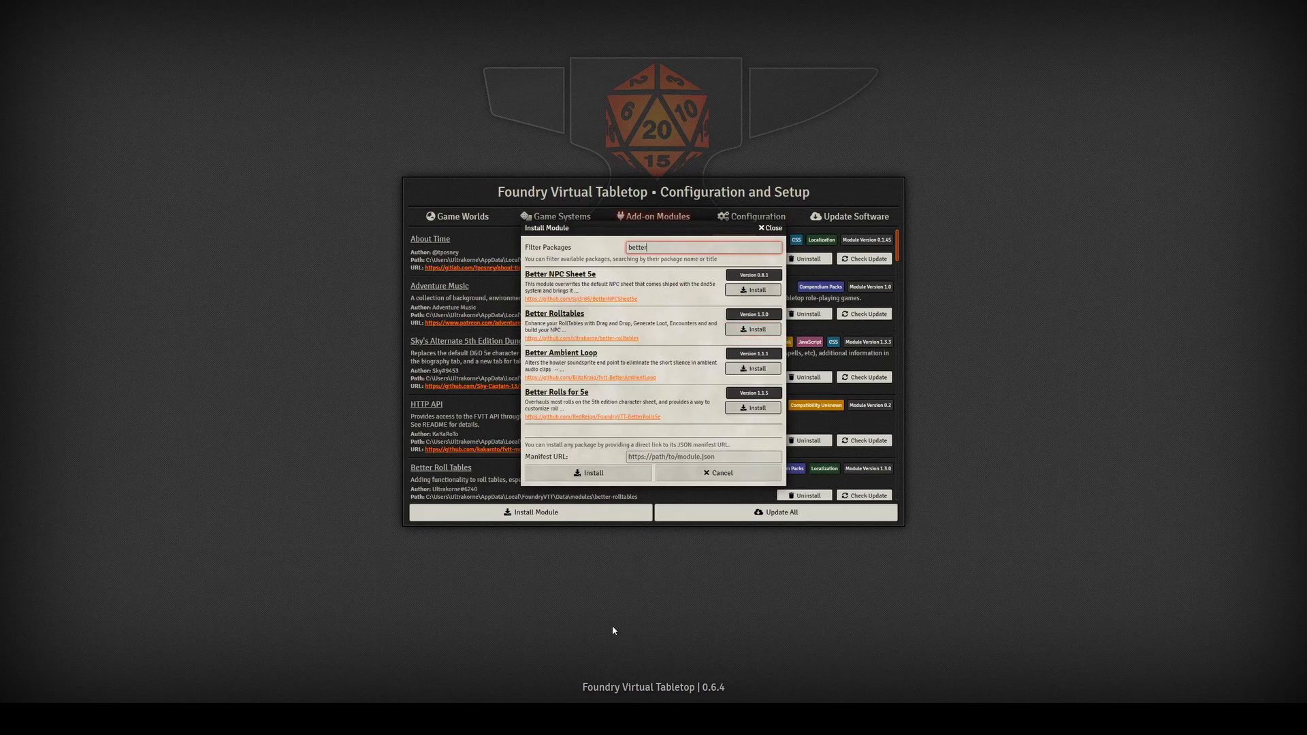
Dismiss the module installer and launch the Dev World game world
click(771, 228)
click(476, 217)
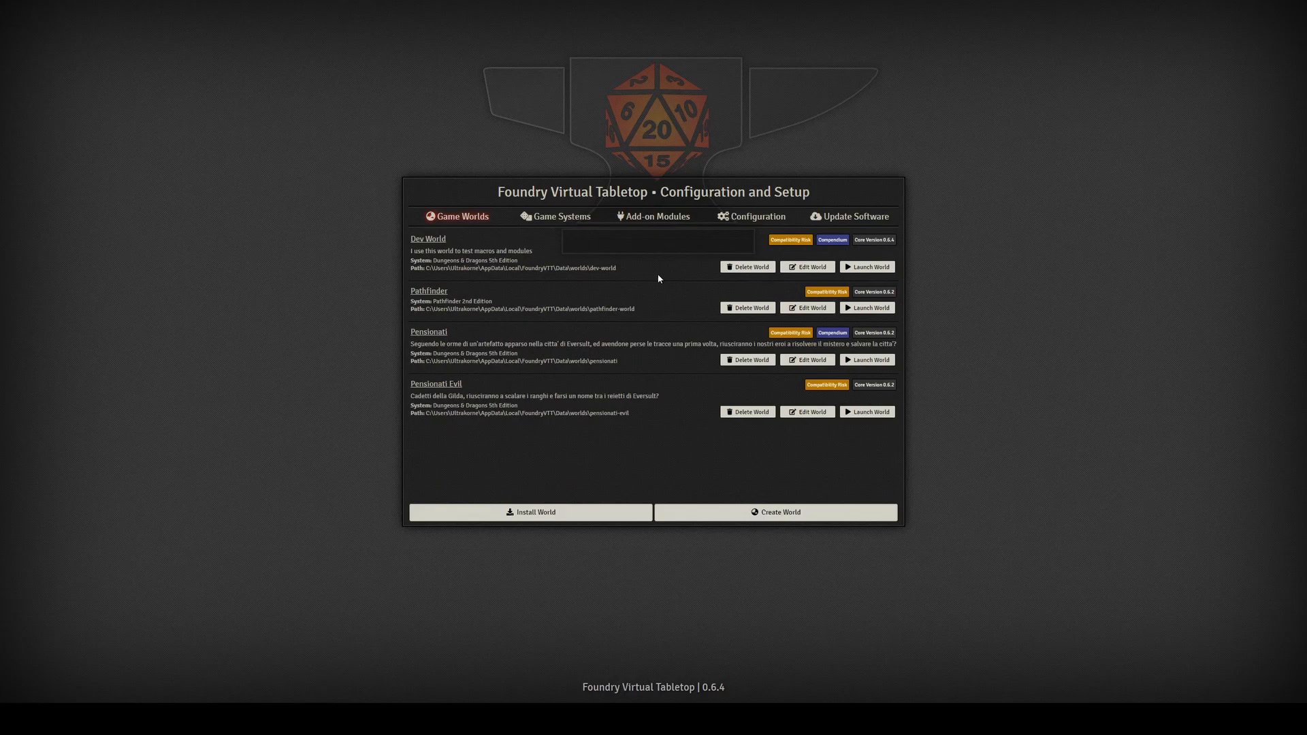
click(863, 268)
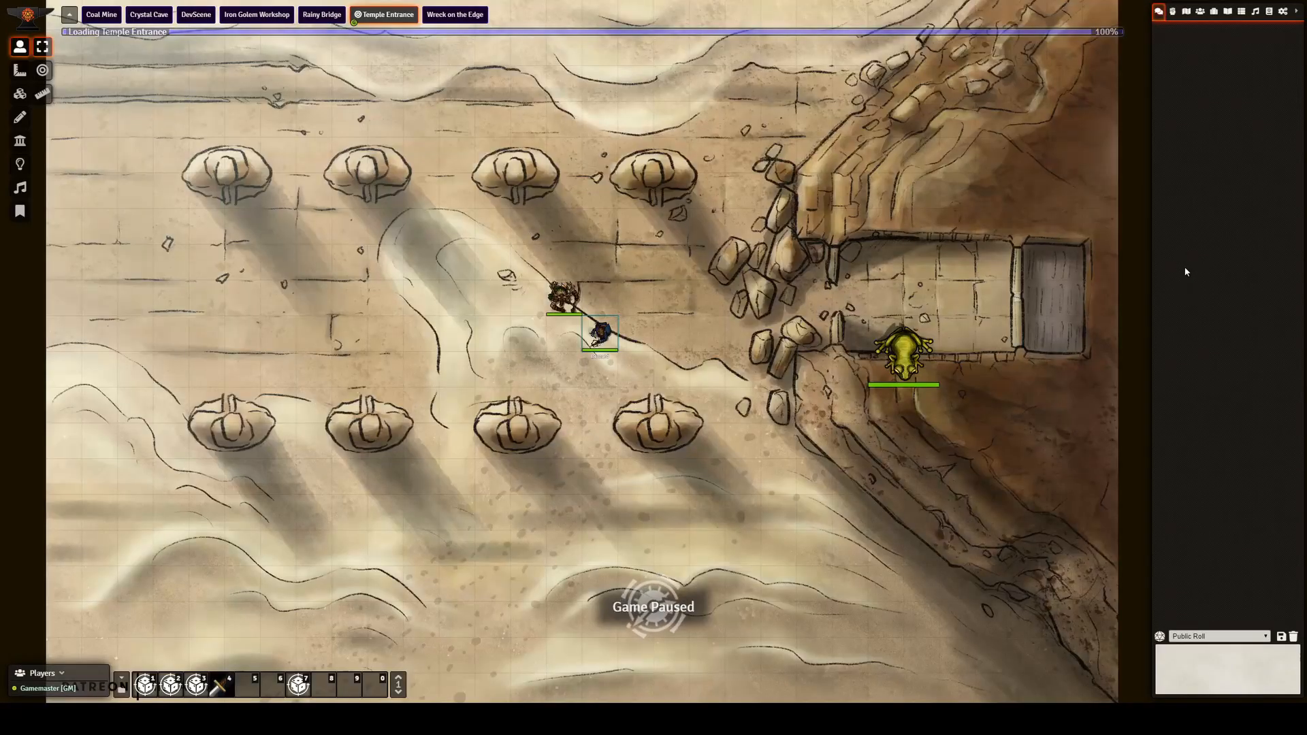
Create a new rollable table and show the actors list beside its configuration
click(1241, 12)
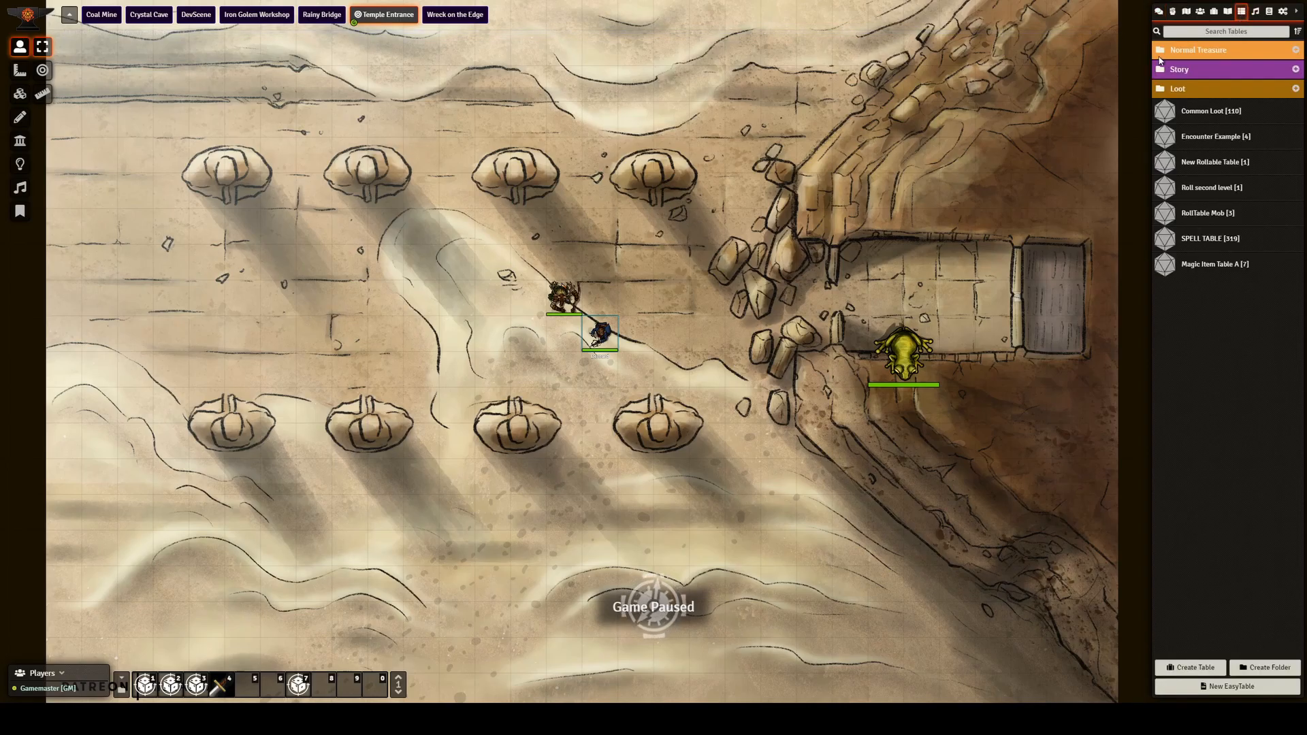
click(1208, 663)
drag(693, 281, 626, 159)
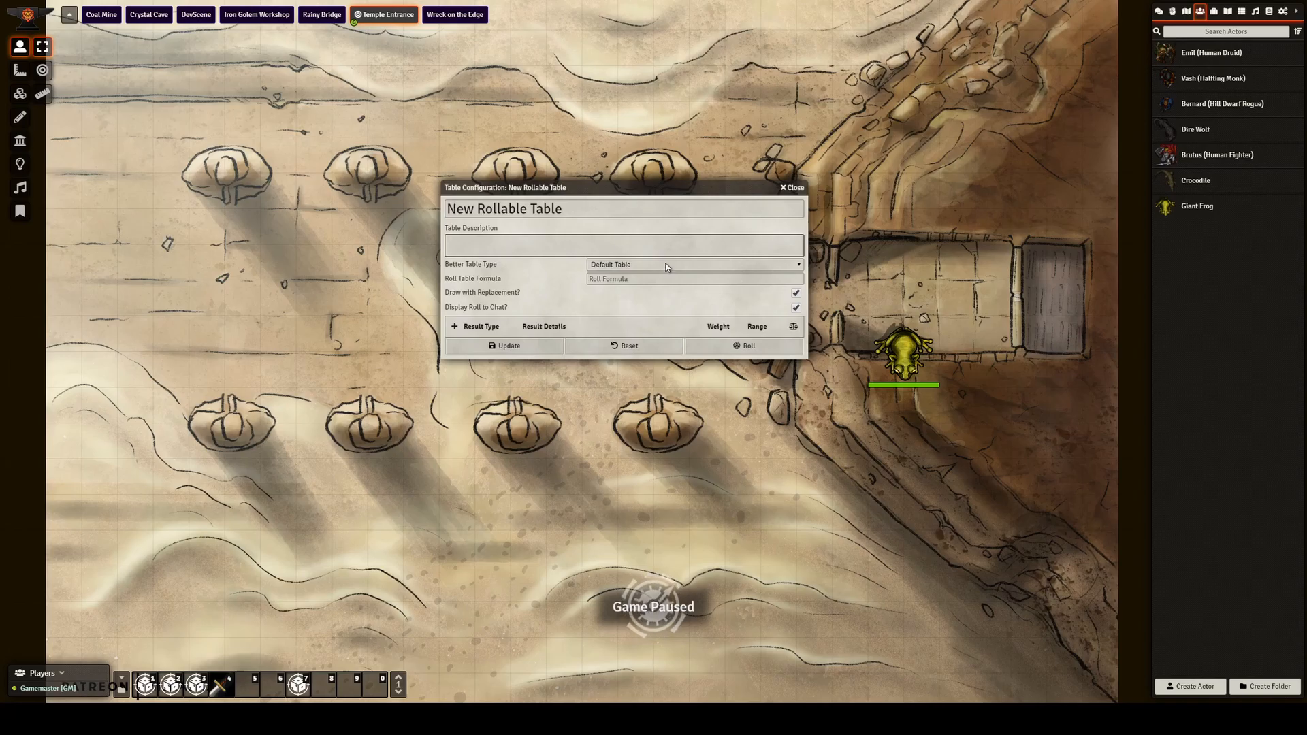
mouse_move(632, 186)
mouse_down()
mouse_move(639, 219)
mouse_move(645, 191)
mouse_up()
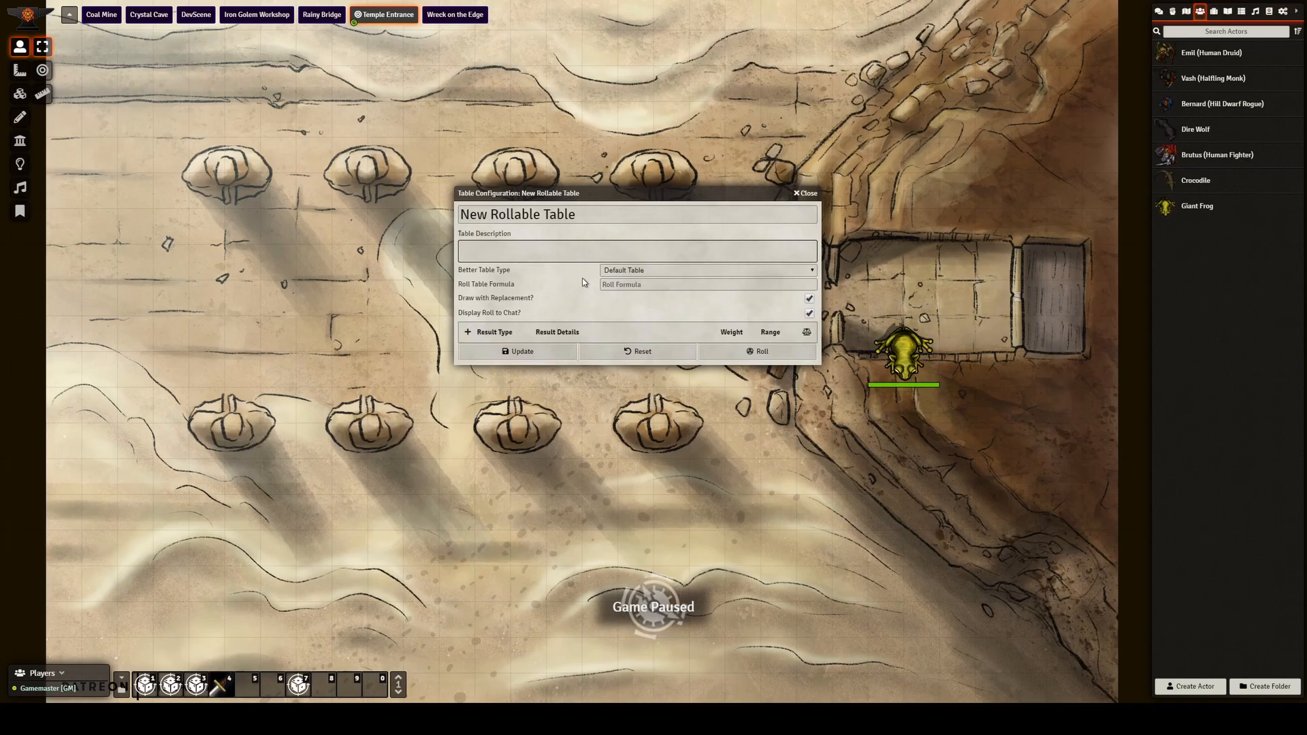
Add a result row to the new table and set it to an Entity result of kind Item
click(467, 333)
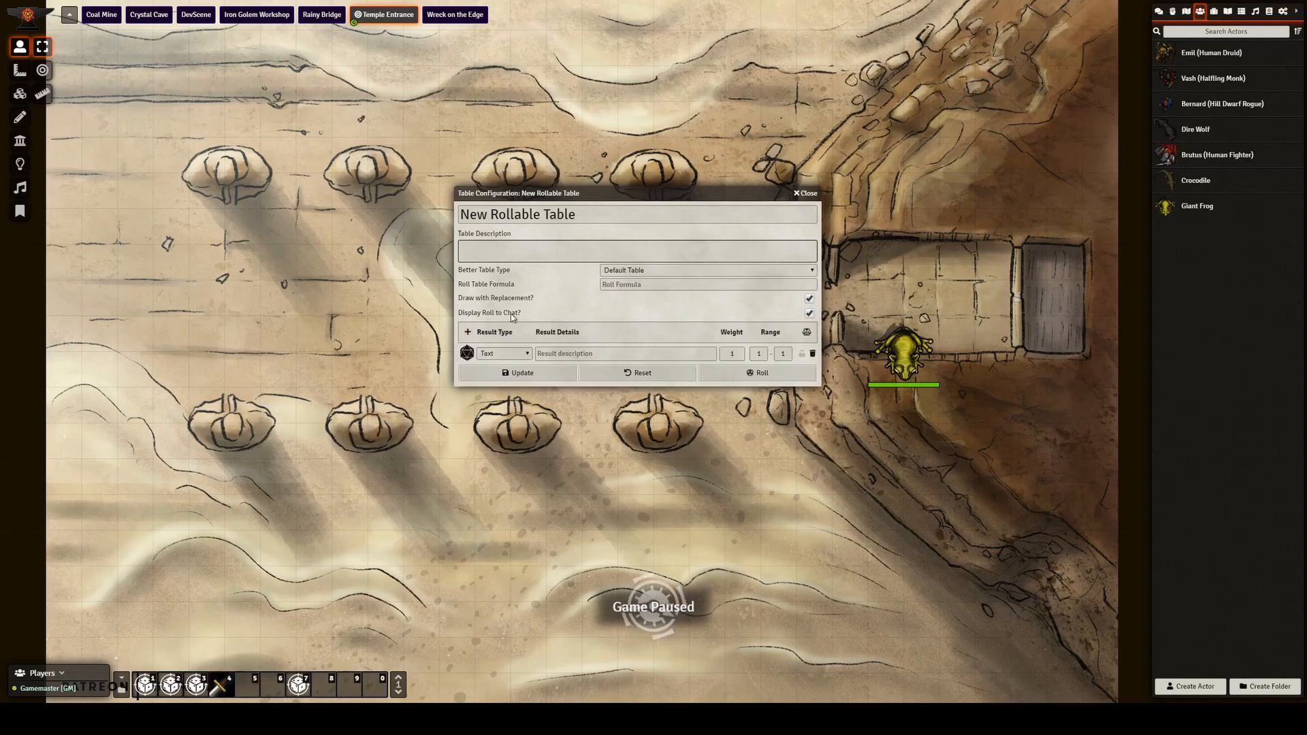
click(512, 379)
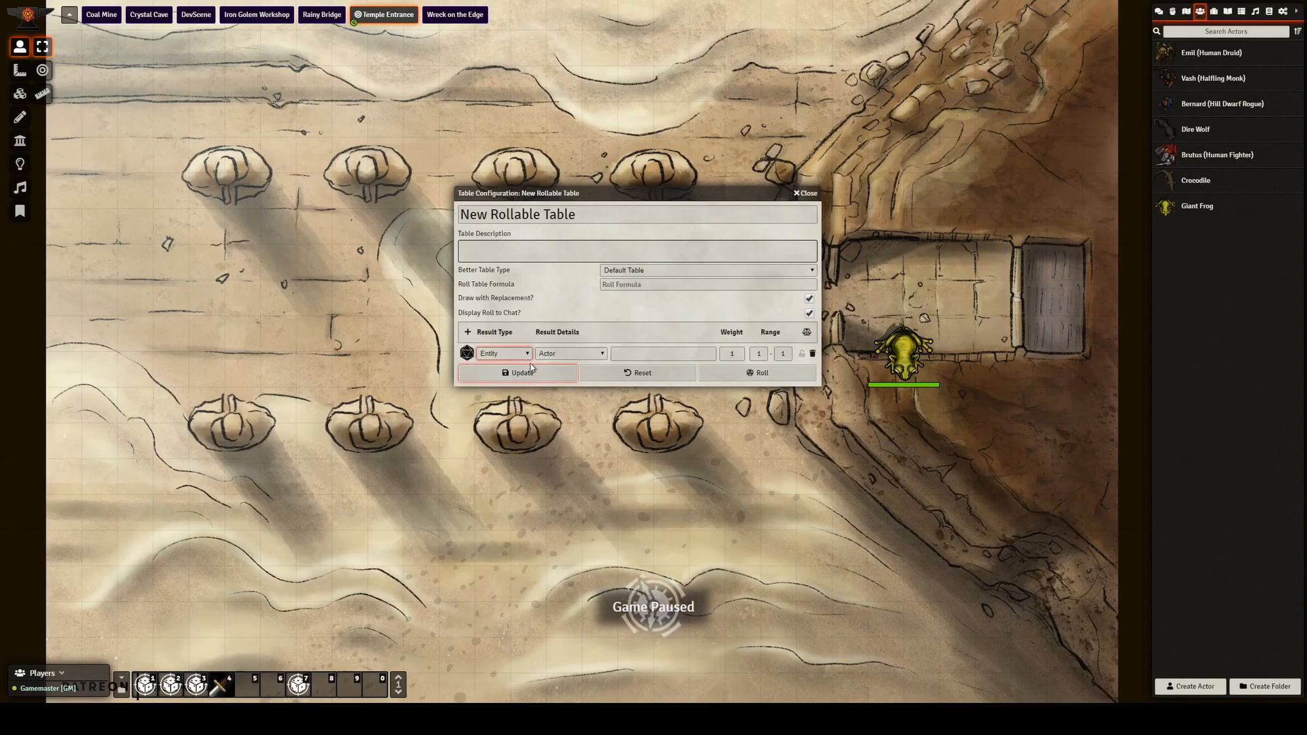
click(571, 354)
key(Down)
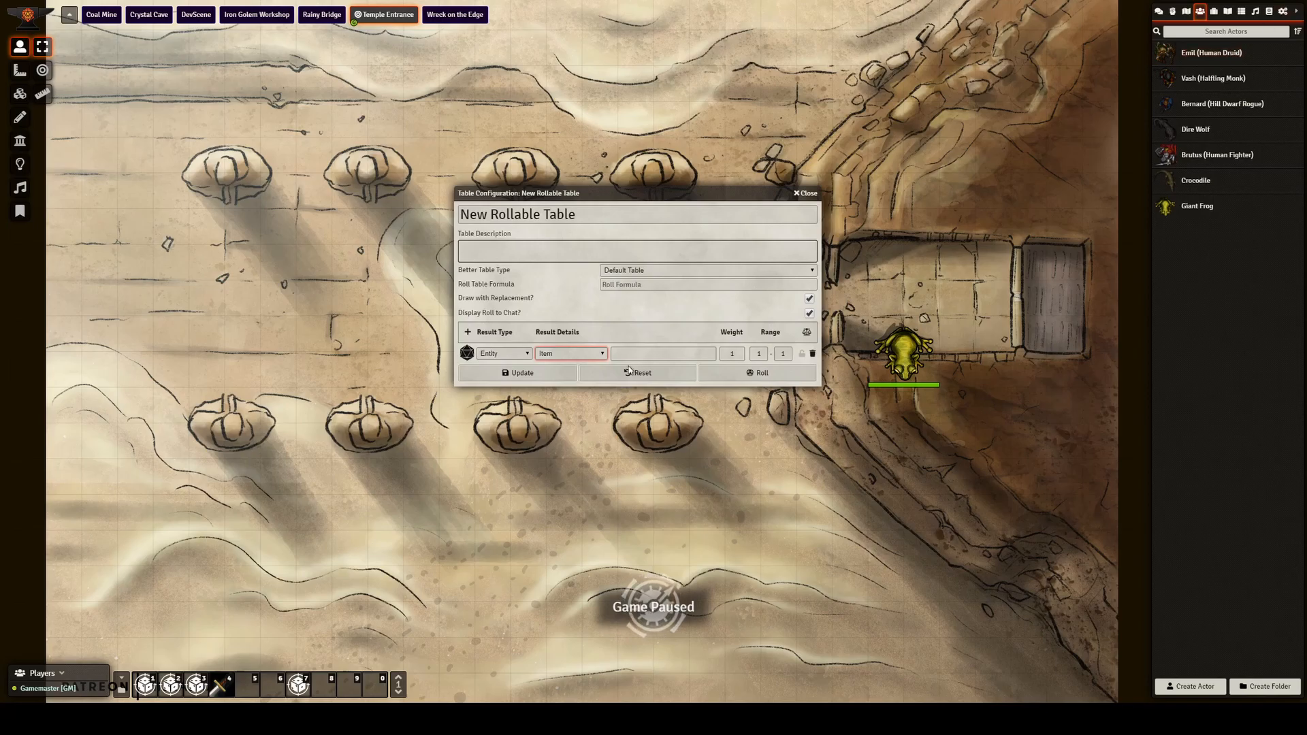
Open the Items (SRD) compendium and set the row to a Compendium result from dnd5e.items named Abacus
click(1279, 16)
click(1272, 13)
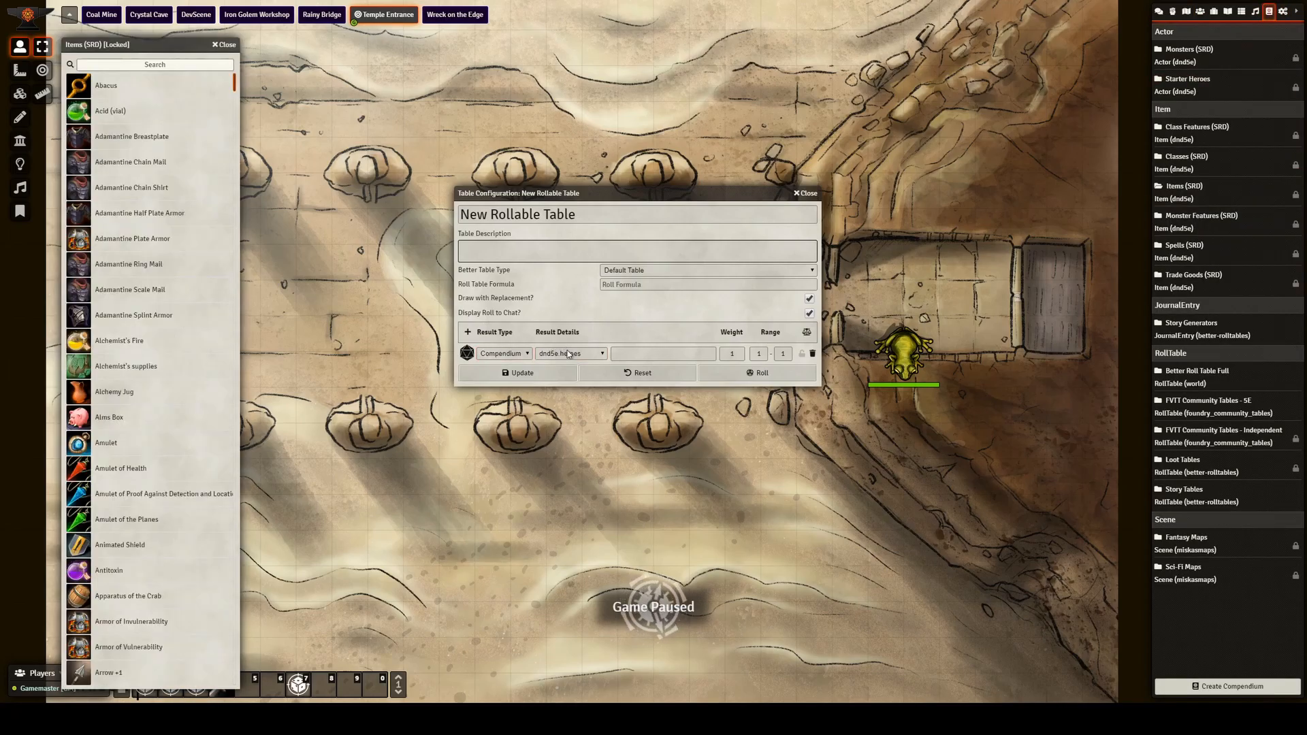
click(567, 353)
click(582, 383)
click(632, 352)
text(Abacus)
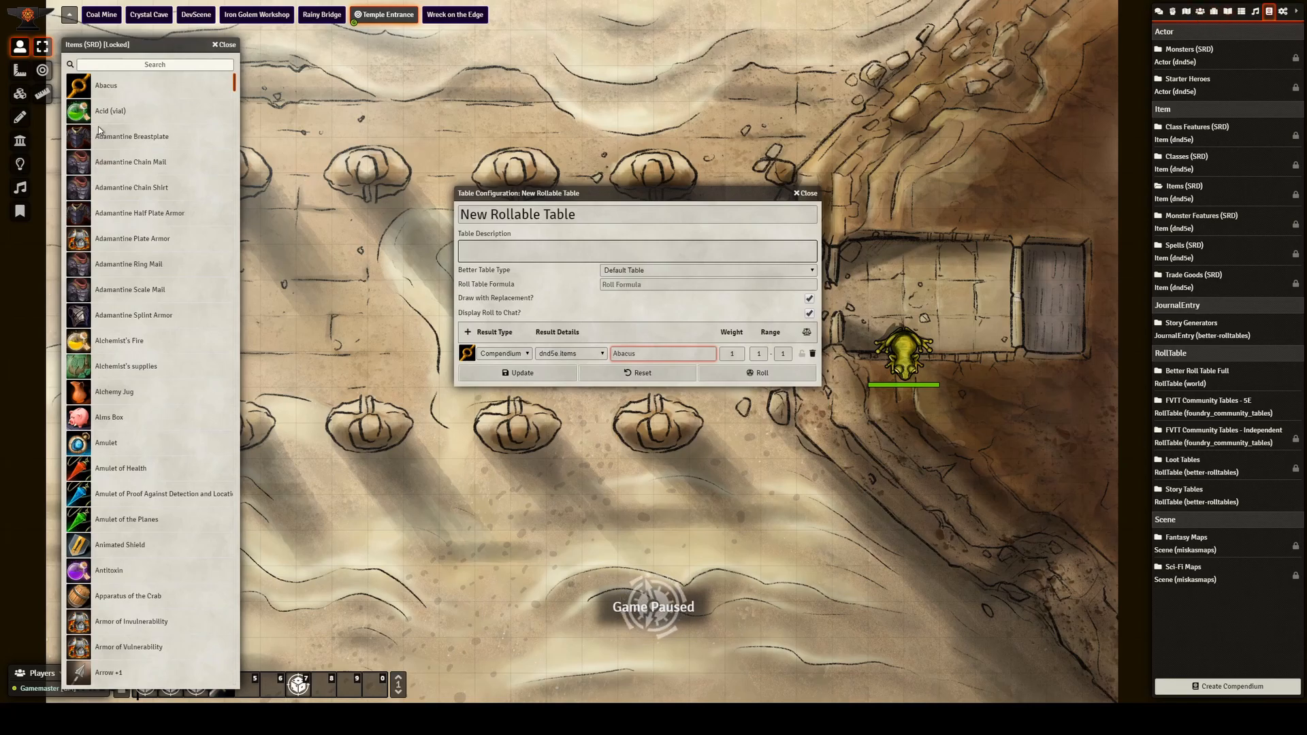
Add Alchemist's Fire and Alchemy Jug from the Items compendium, and replace the Alchemist's Fire row with Amulet of Health
drag(129, 341, 575, 320)
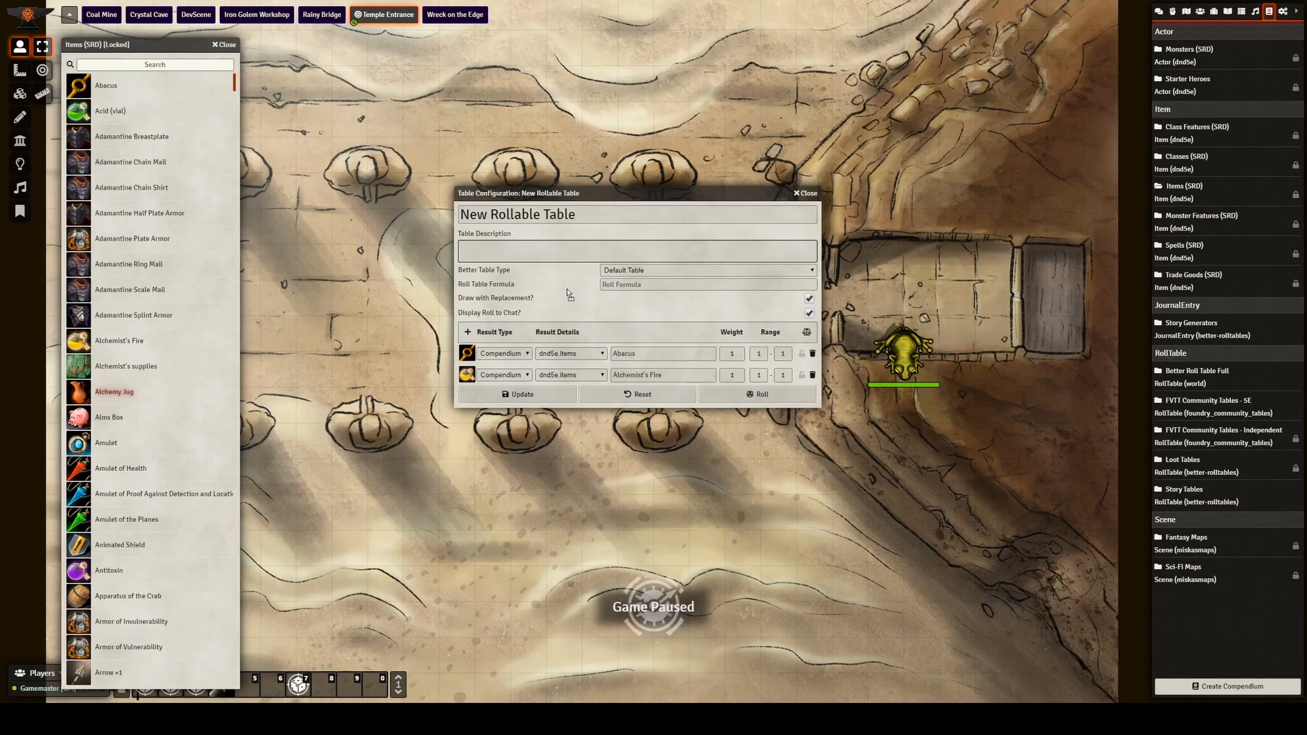
mouse_move(557, 300)
mouse_down()
mouse_move(601, 312)
mouse_move(560, 295)
mouse_up()
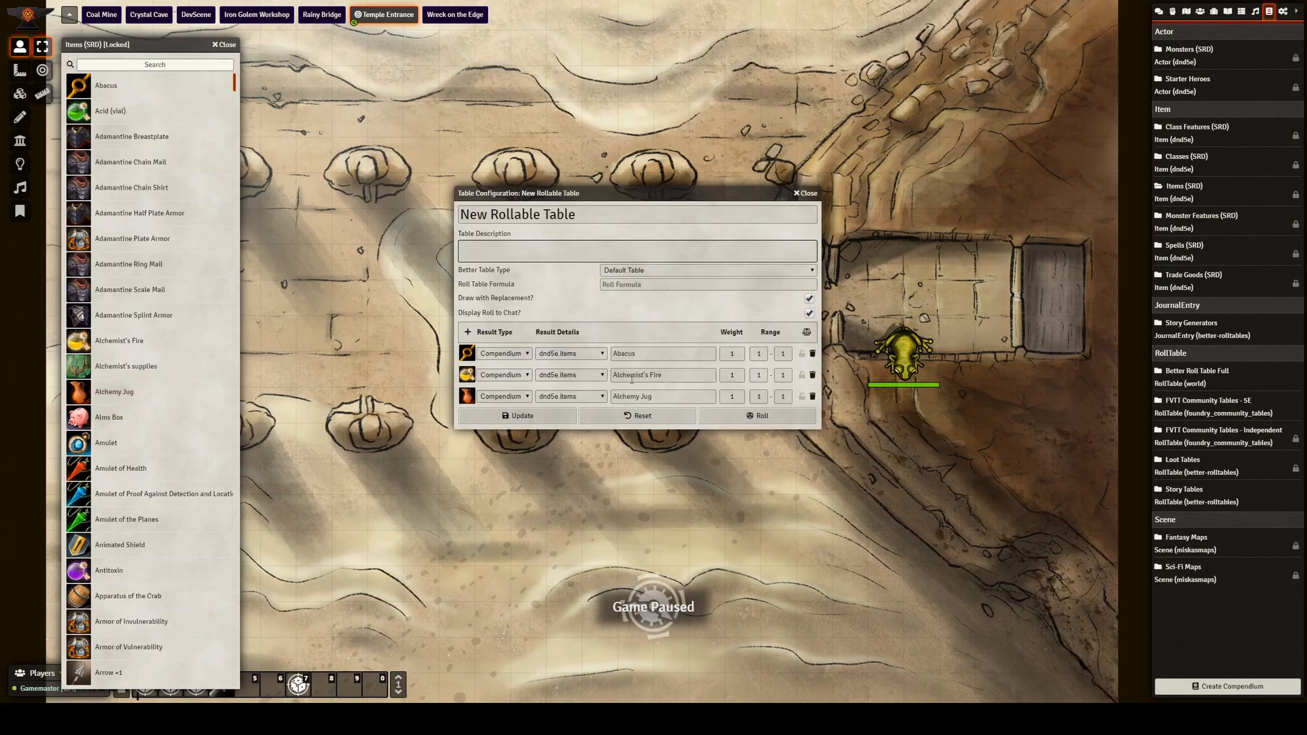
drag(125, 470, 310, 450)
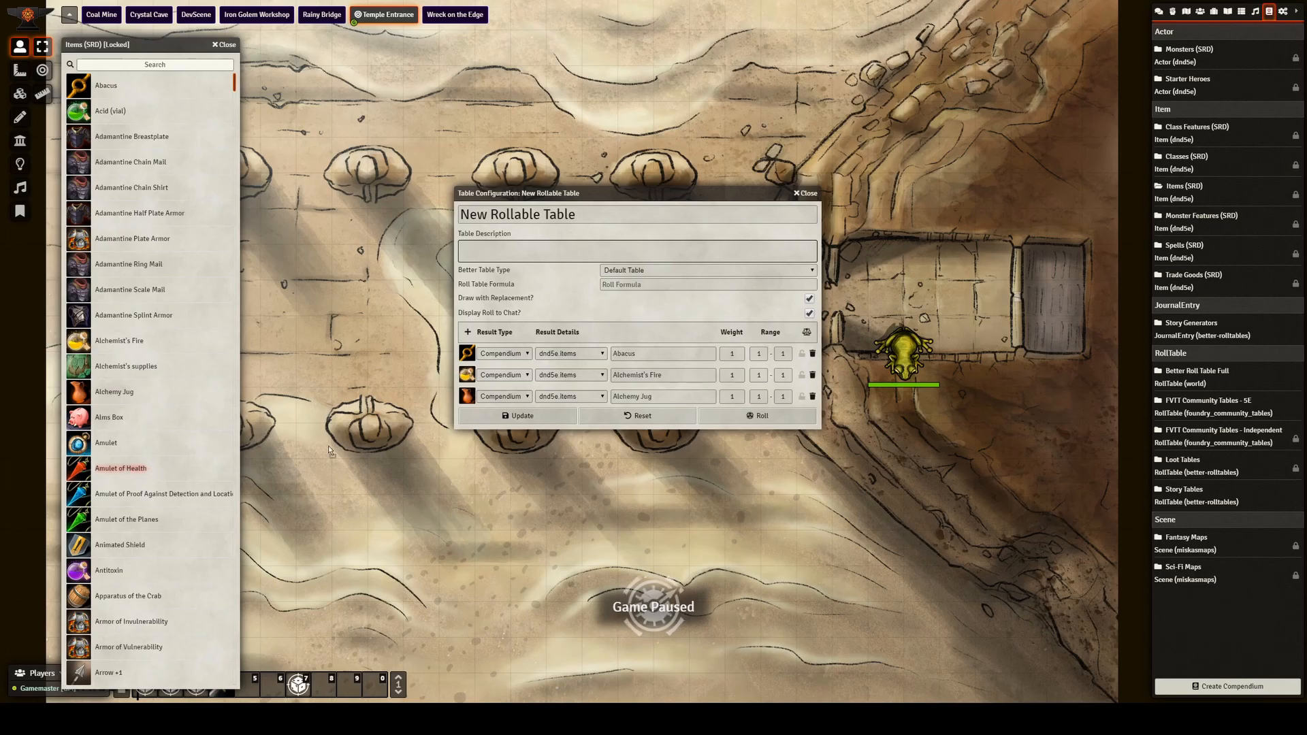
mouse_move(424, 451)
mouse_down()
mouse_move(659, 380)
mouse_move(545, 379)
mouse_move(570, 375)
mouse_up()
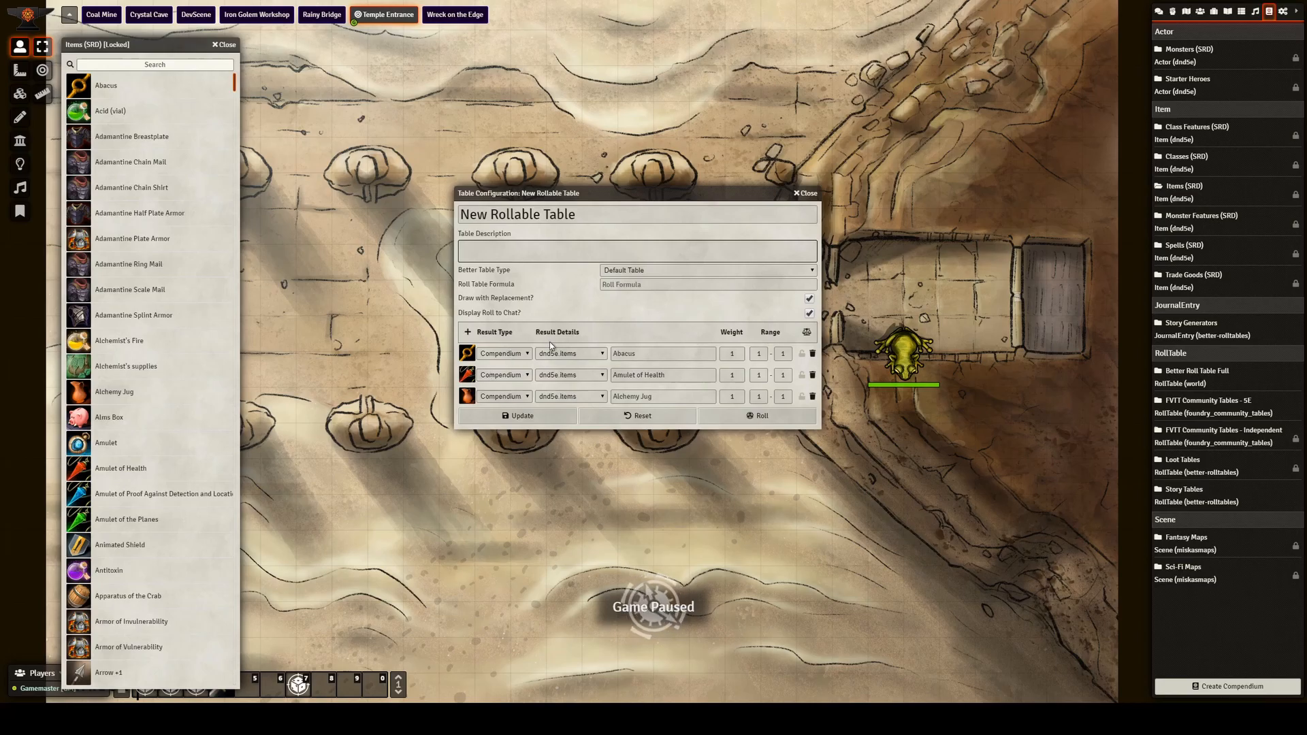
Append further Amulet of Health and Alchemy Jug rows from the compendium and normalize the result ranges
mouse_move(109, 469)
mouse_down()
mouse_move(470, 333)
mouse_move(598, 307)
mouse_up()
mouse_move(114, 393)
mouse_down()
mouse_move(538, 336)
mouse_move(553, 308)
mouse_up()
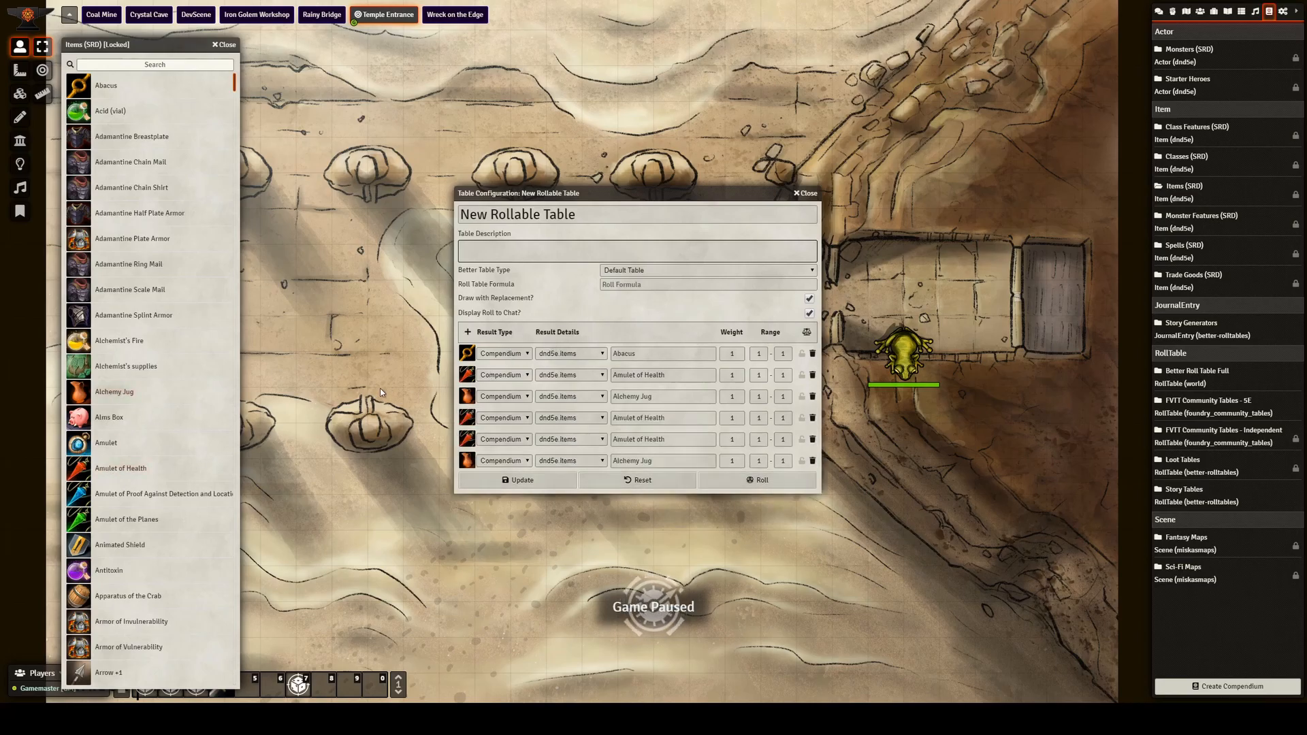
click(806, 333)
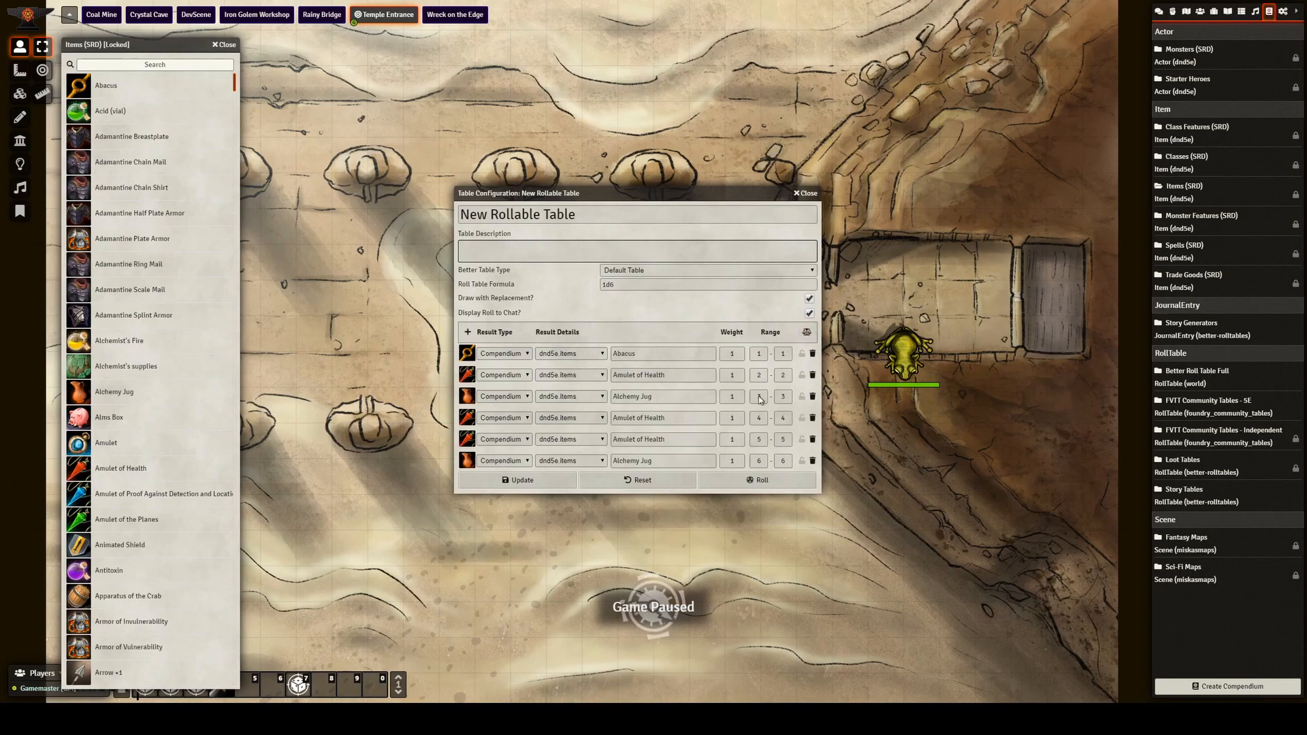
Roll the default table with its 1d6 formula and show the draw in the chat log
click(602, 285)
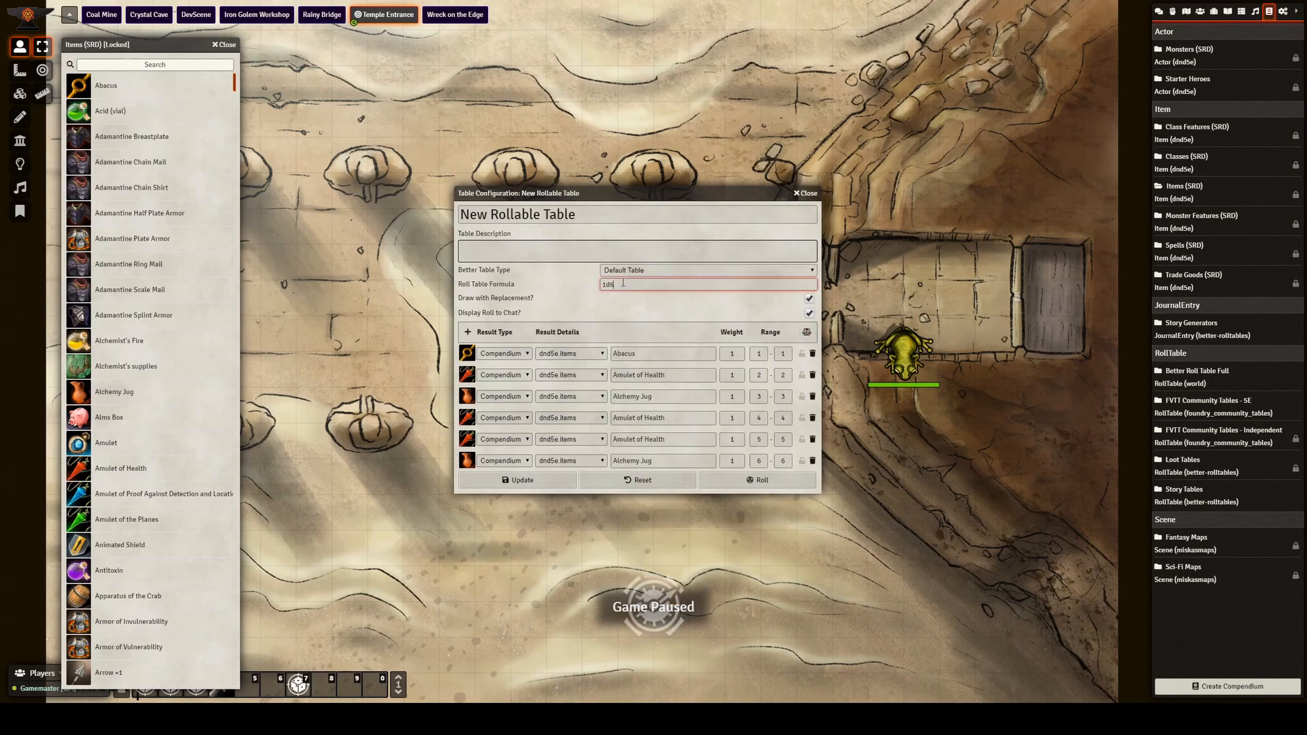
click(640, 286)
drag(653, 194, 673, 178)
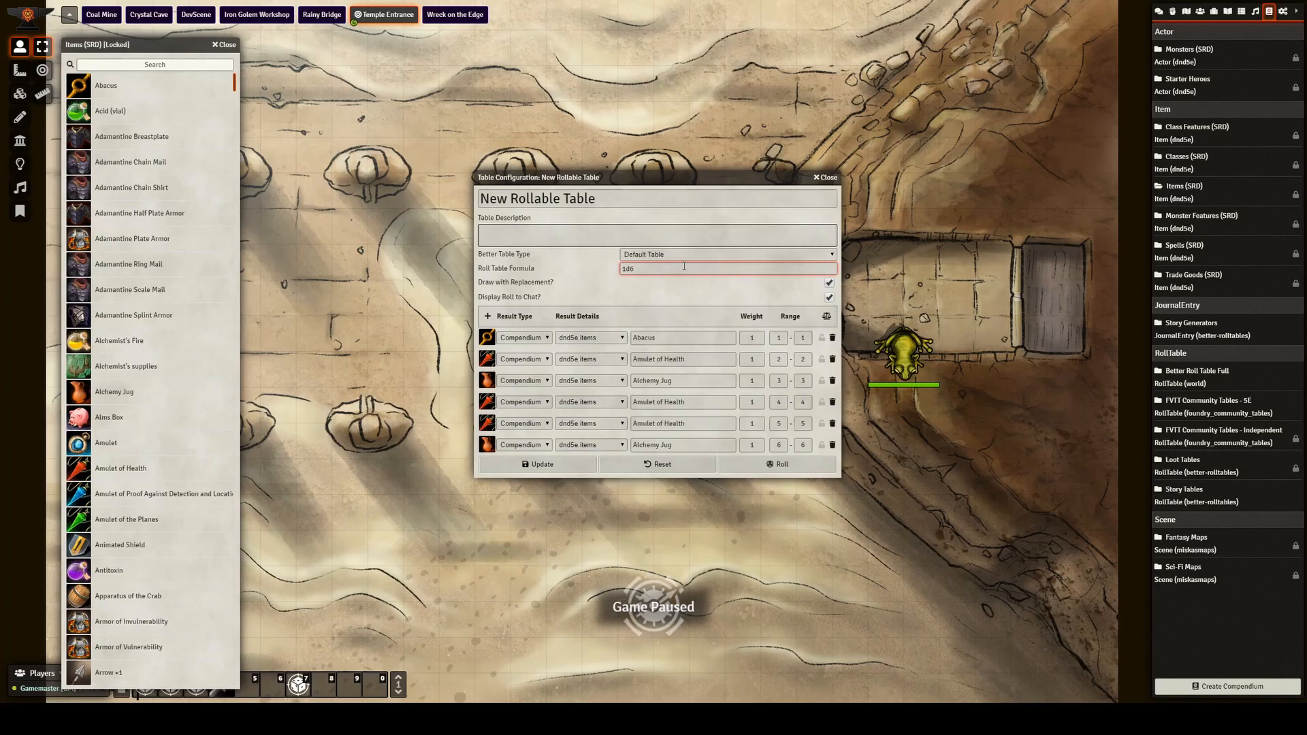
drag(658, 180, 641, 191)
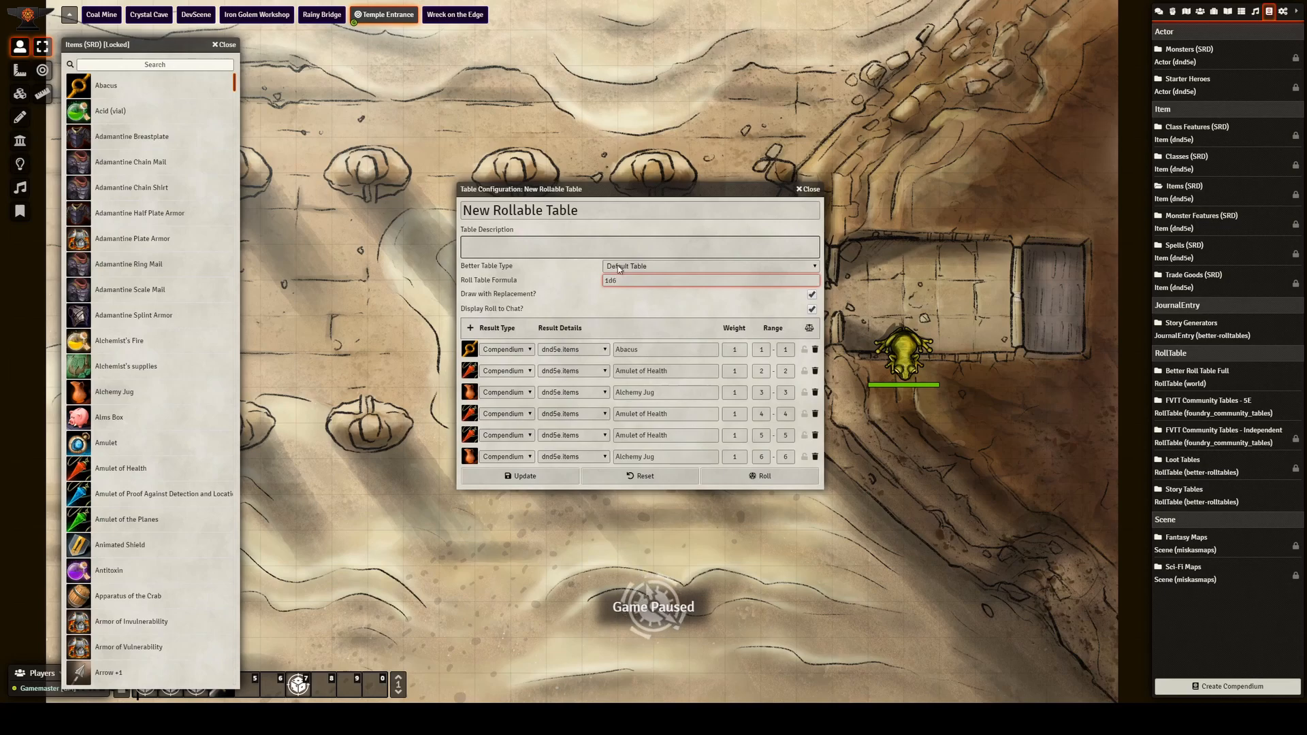
click(1159, 10)
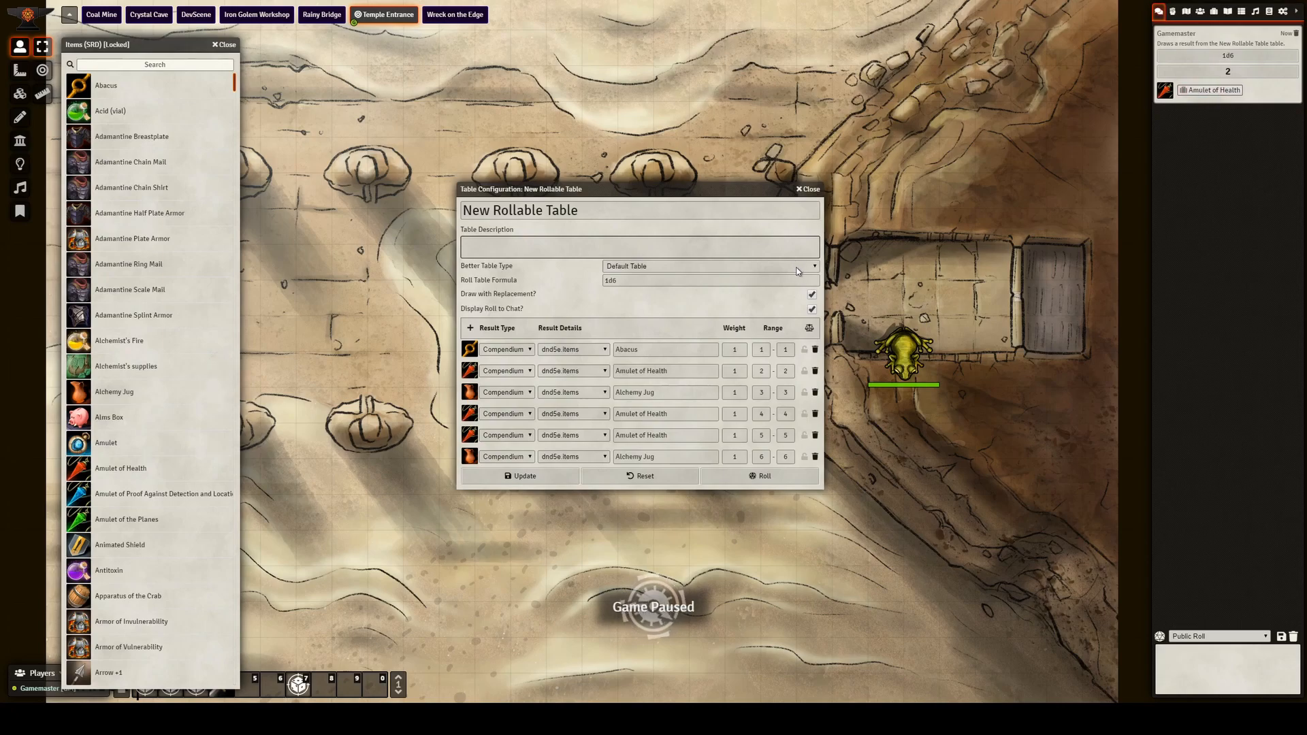
Change the table type to Better Table and set the third row's Alchemy Jug quantity formula to 1d4
drag(723, 191, 736, 188)
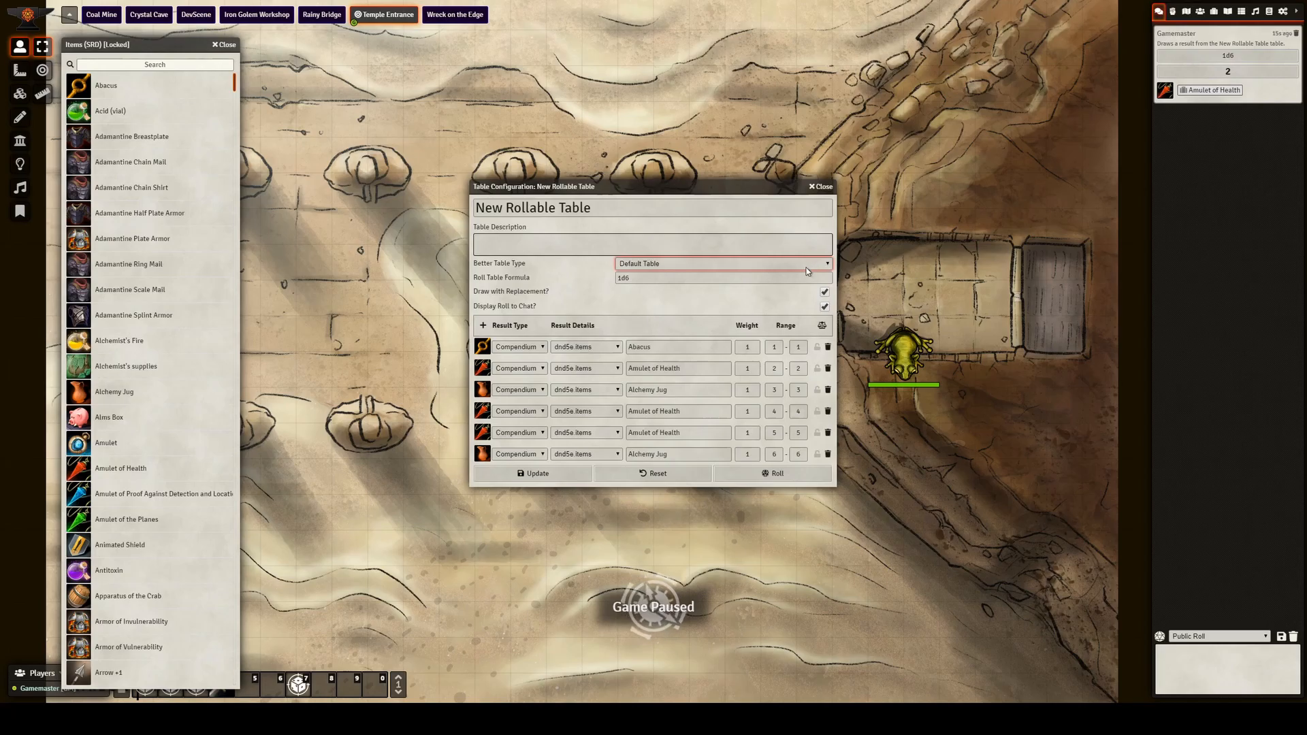
click(764, 290)
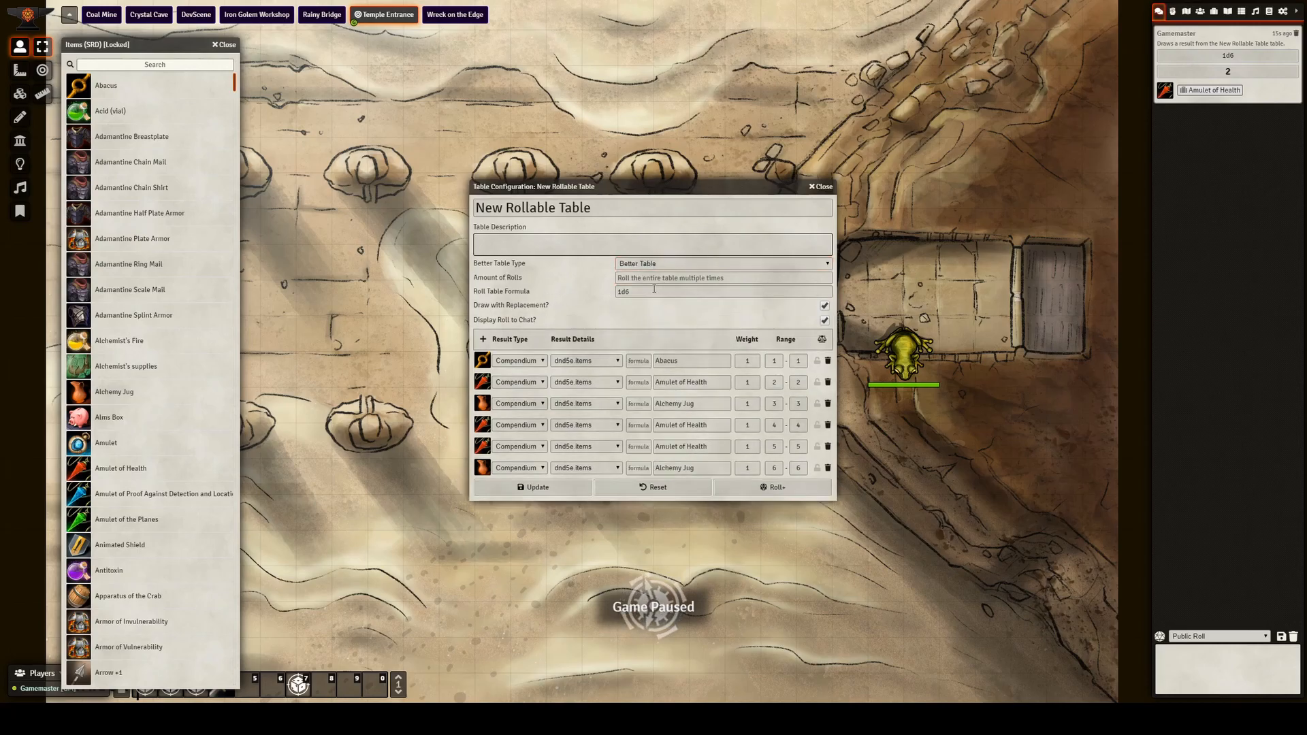
click(644, 382)
click(640, 404)
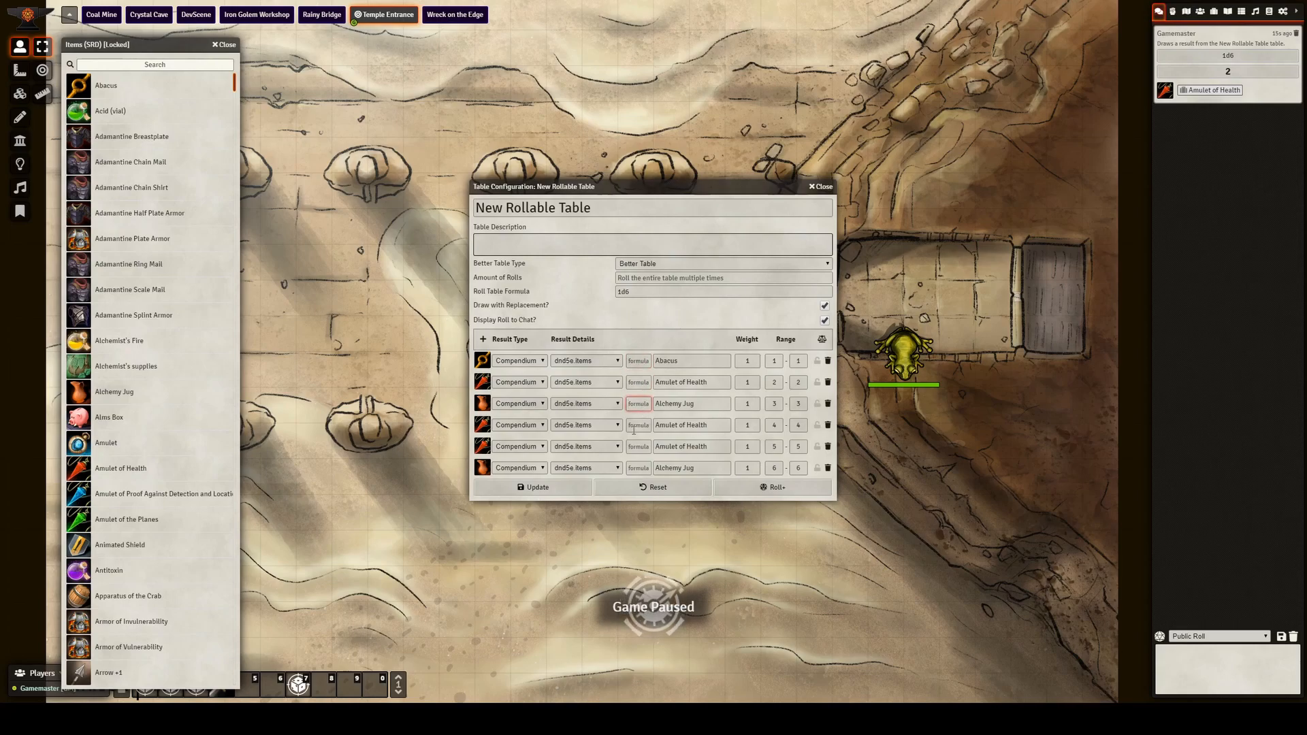
text(1d4)
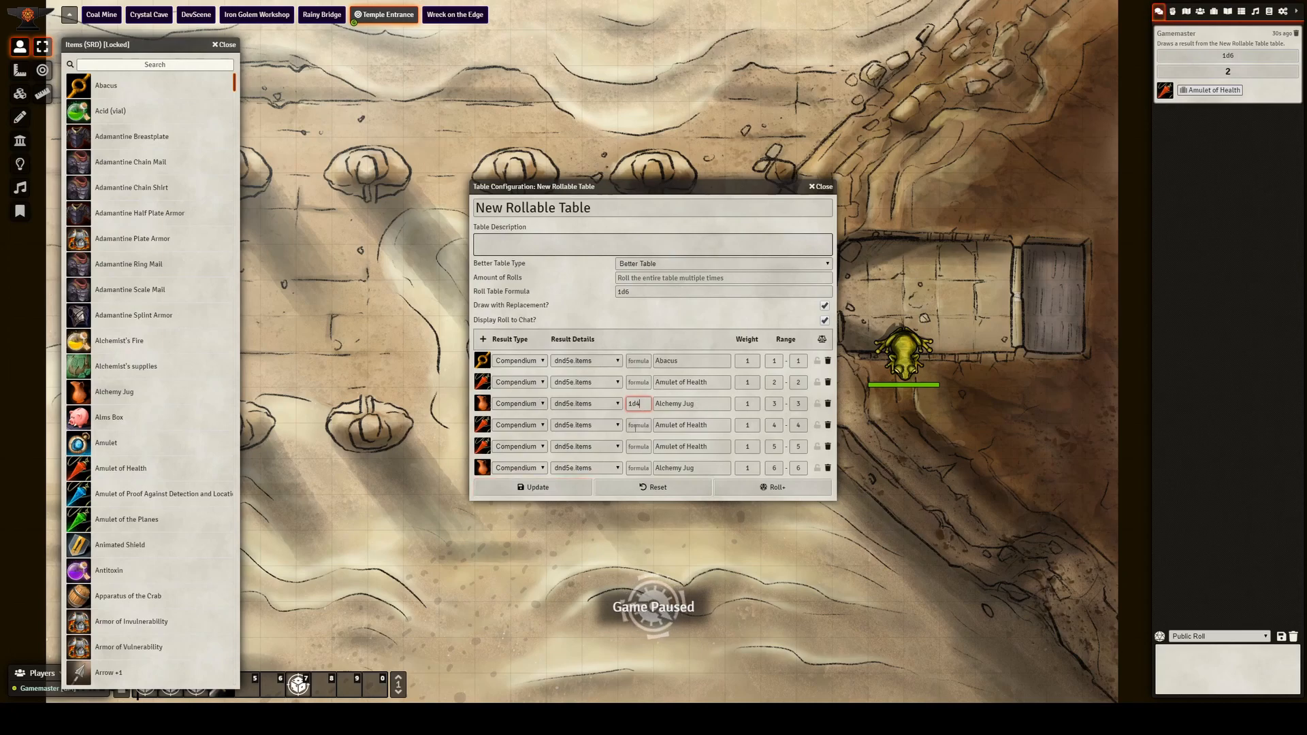
Set the amount of rolls to 2 and delete the three duplicate rows below the first Alchemy Jug row
click(616, 278)
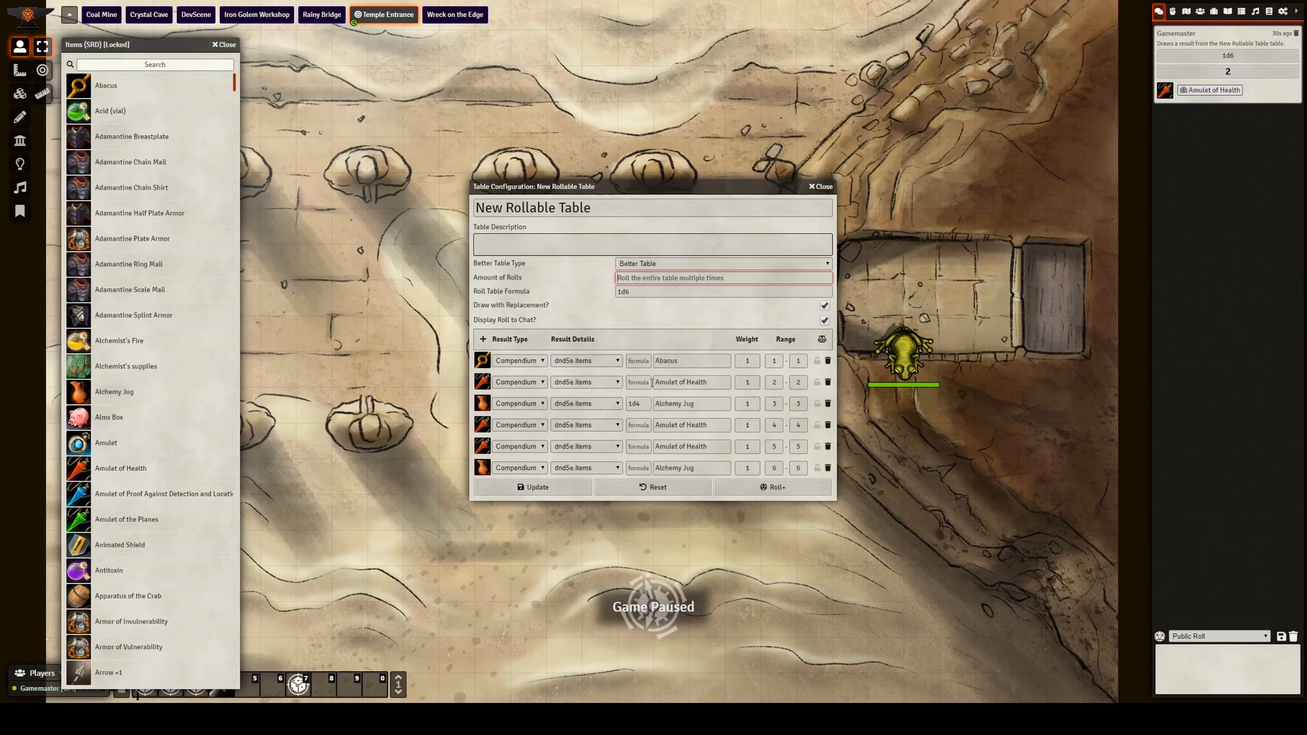
text(2)
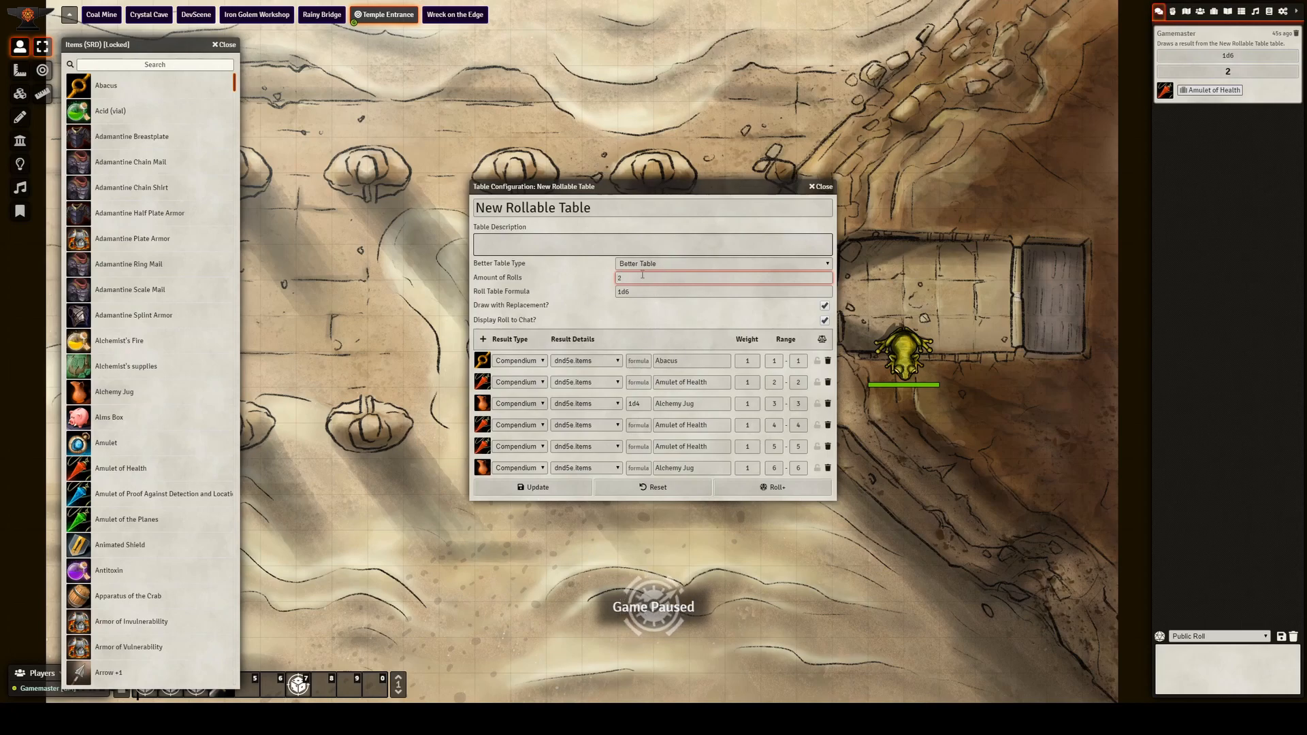
click(827, 425)
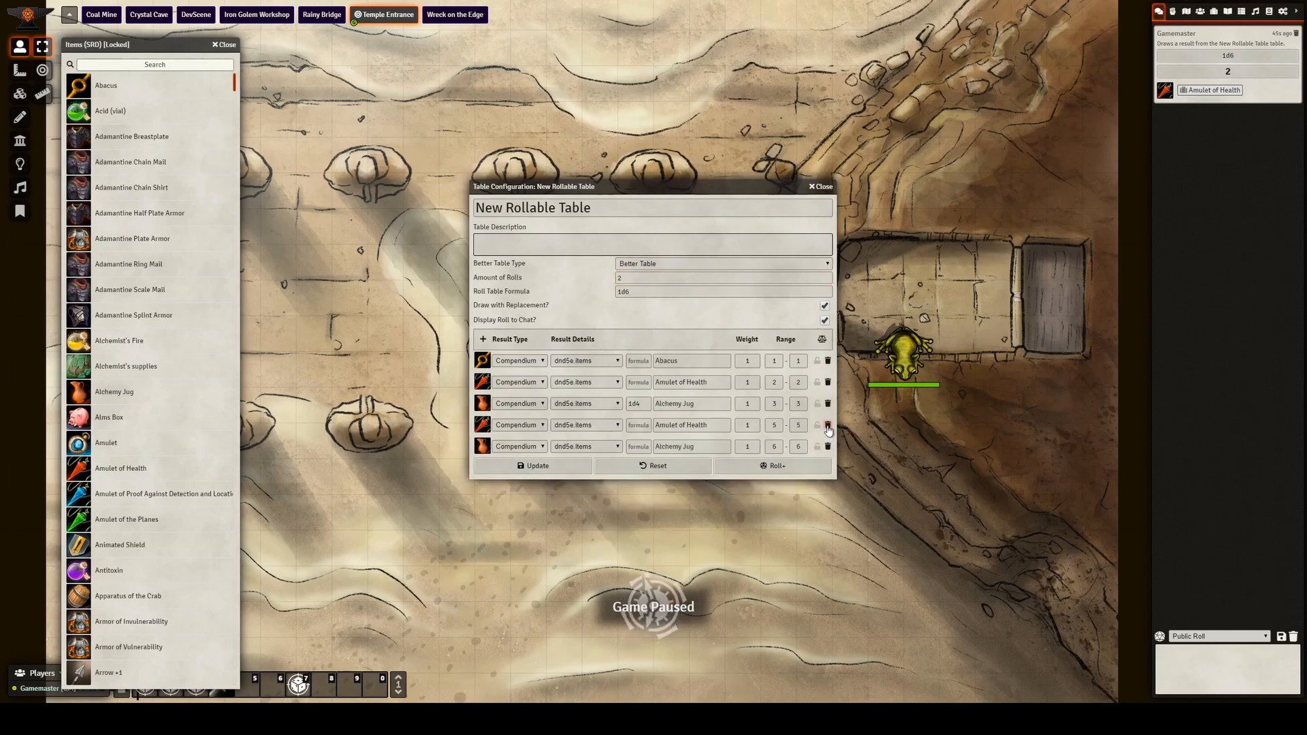
click(827, 425)
click(827, 426)
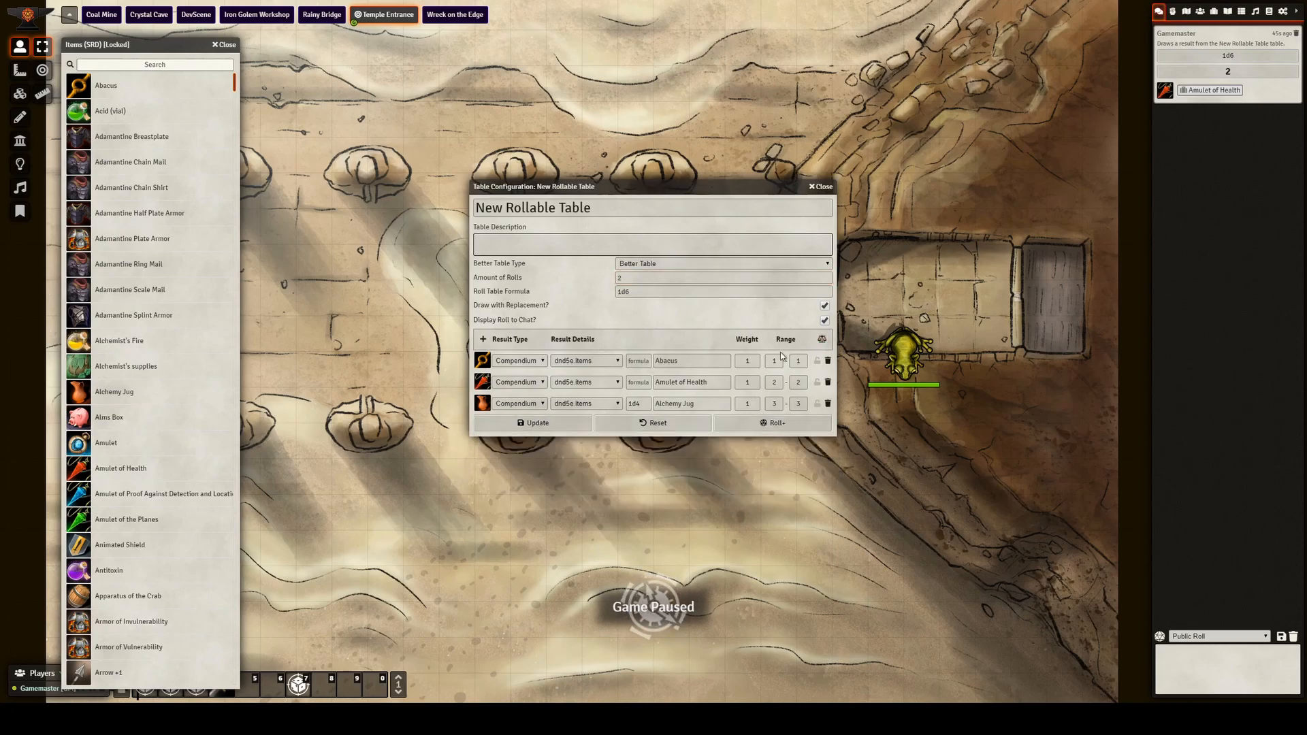
Update the table with a 1d3 roll formula and roll it into the chat
click(543, 423)
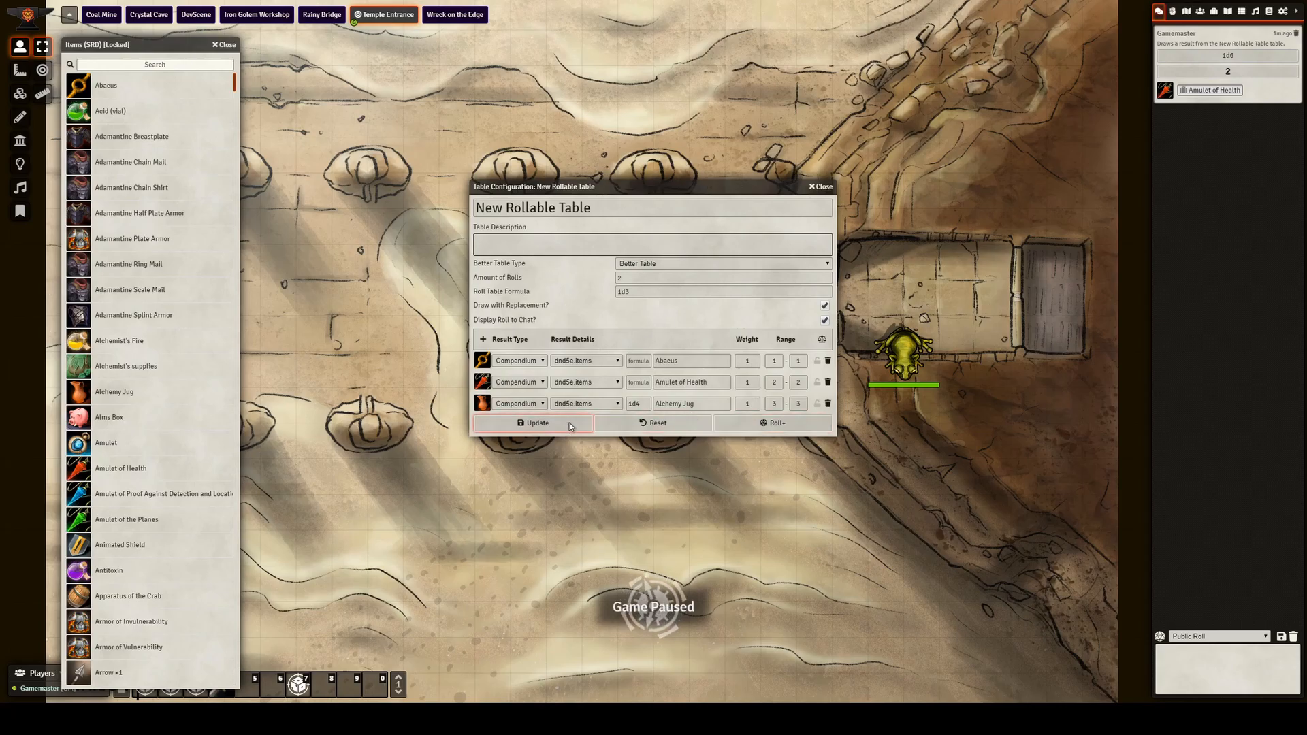
click(775, 425)
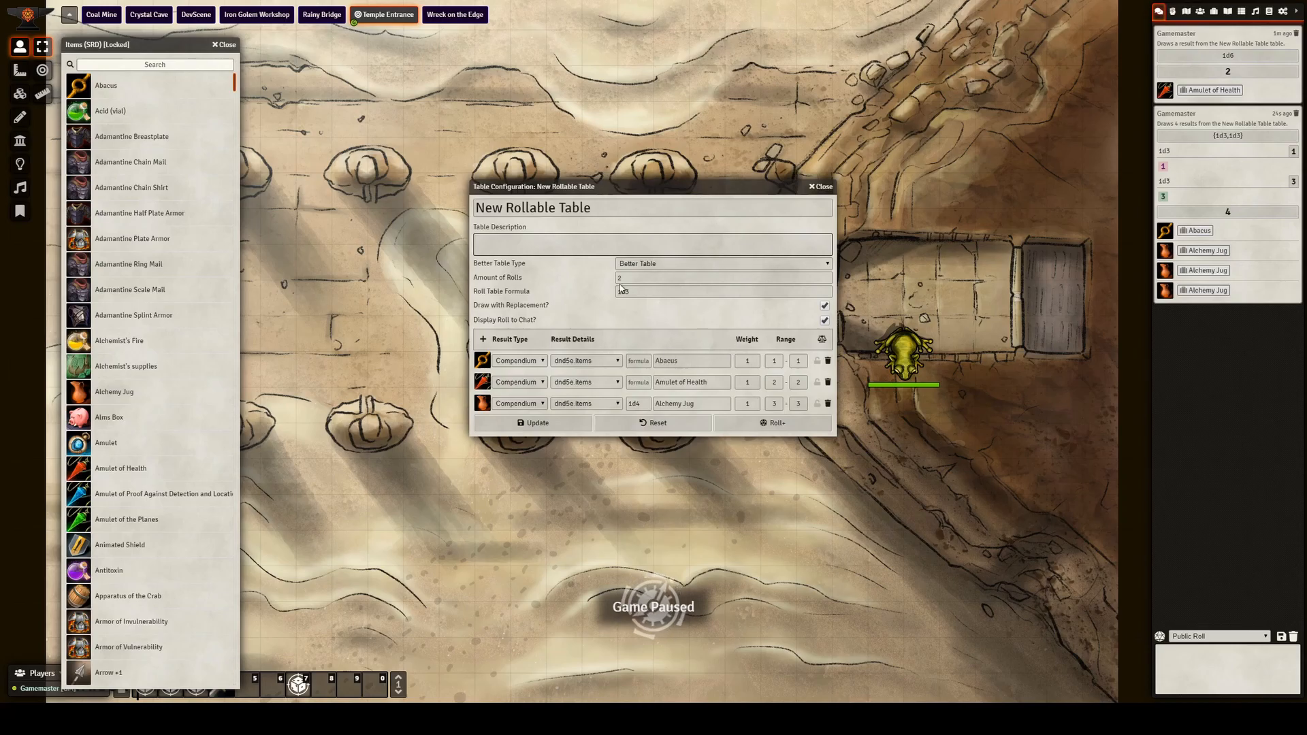
click(648, 403)
Open the Encounter Example table in place of the new table and show the list of compendium packs
click(1240, 12)
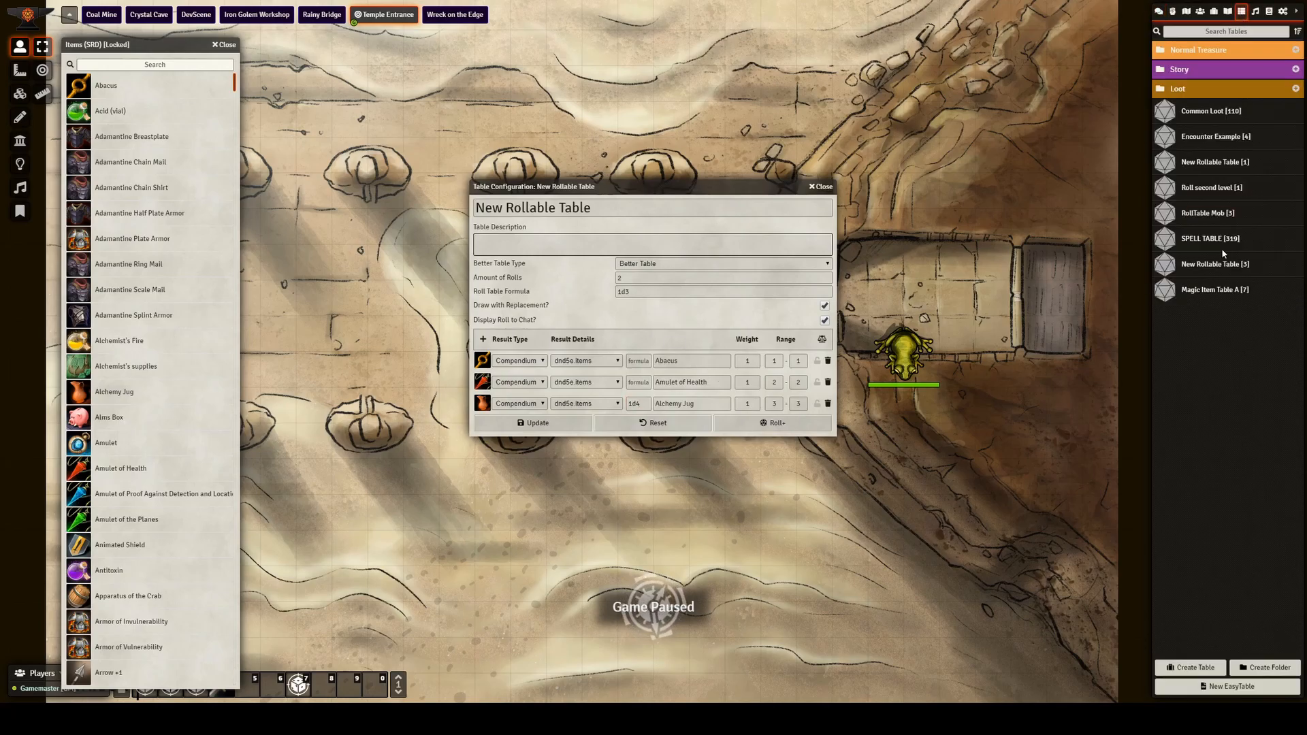
click(1205, 136)
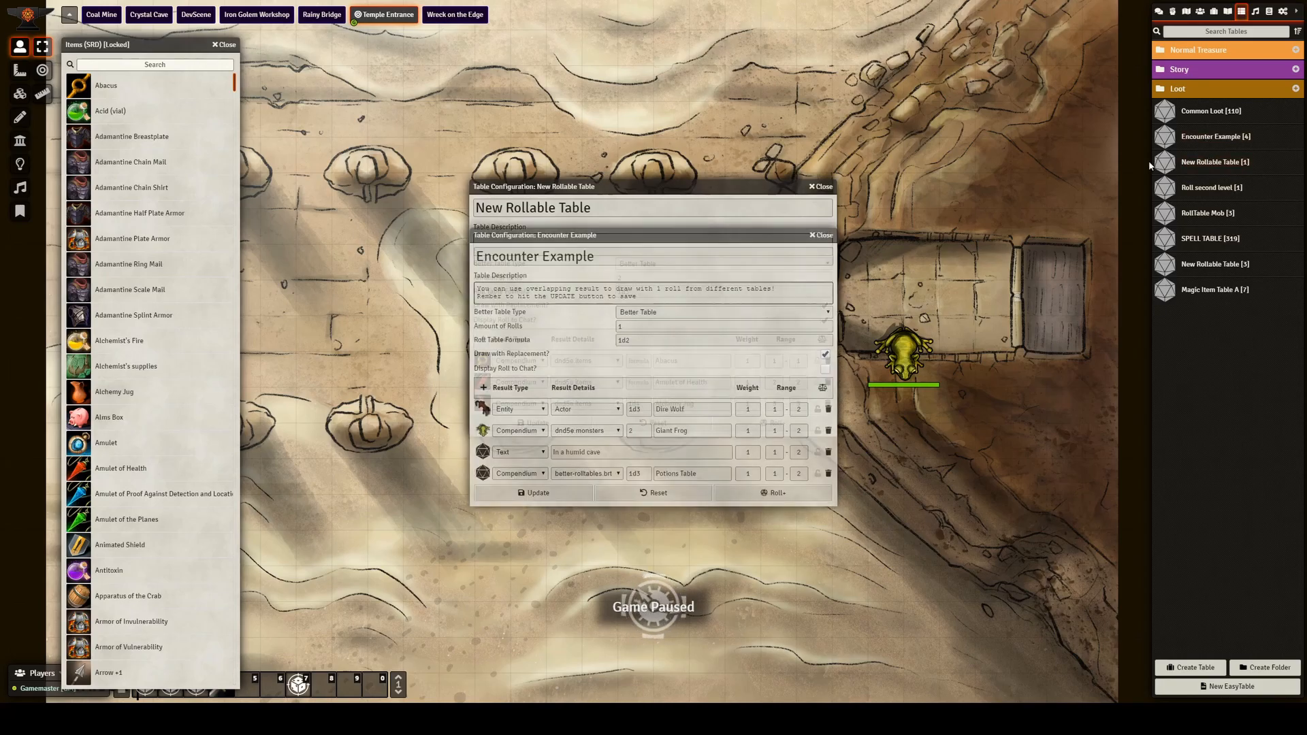
click(822, 187)
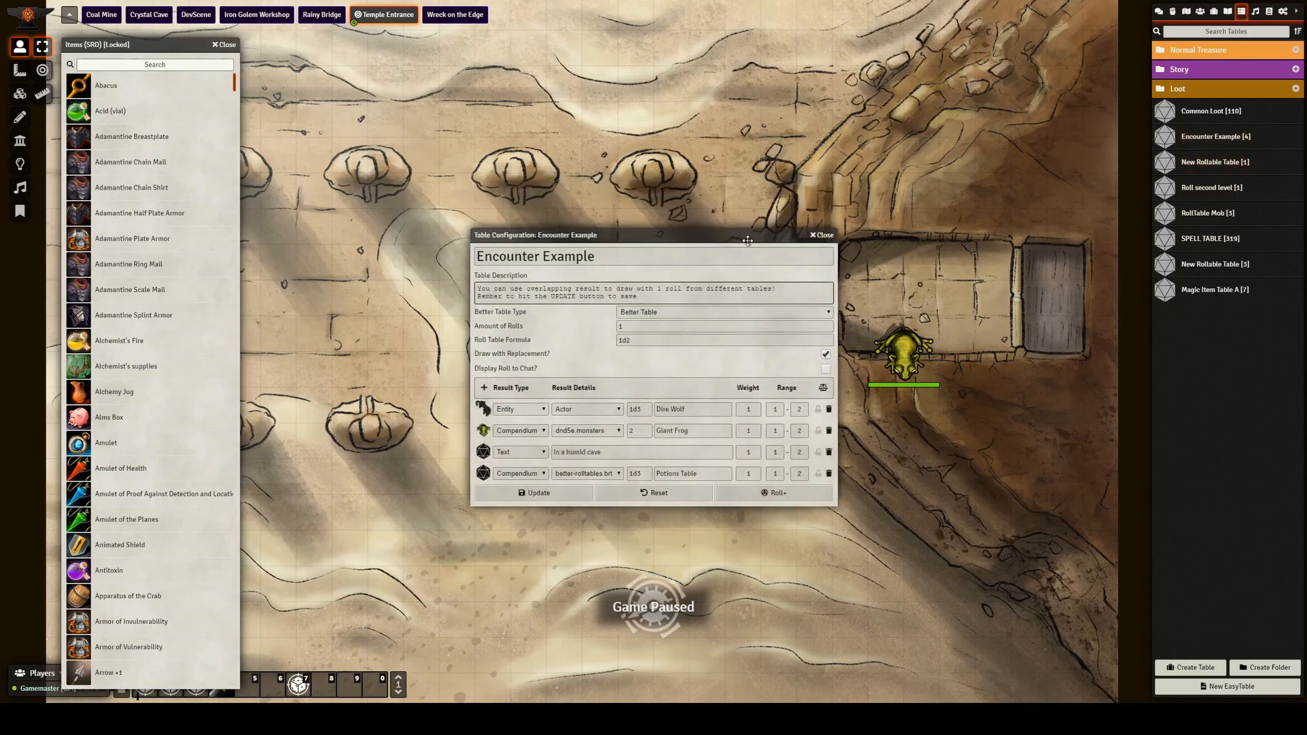
drag(745, 239, 774, 262)
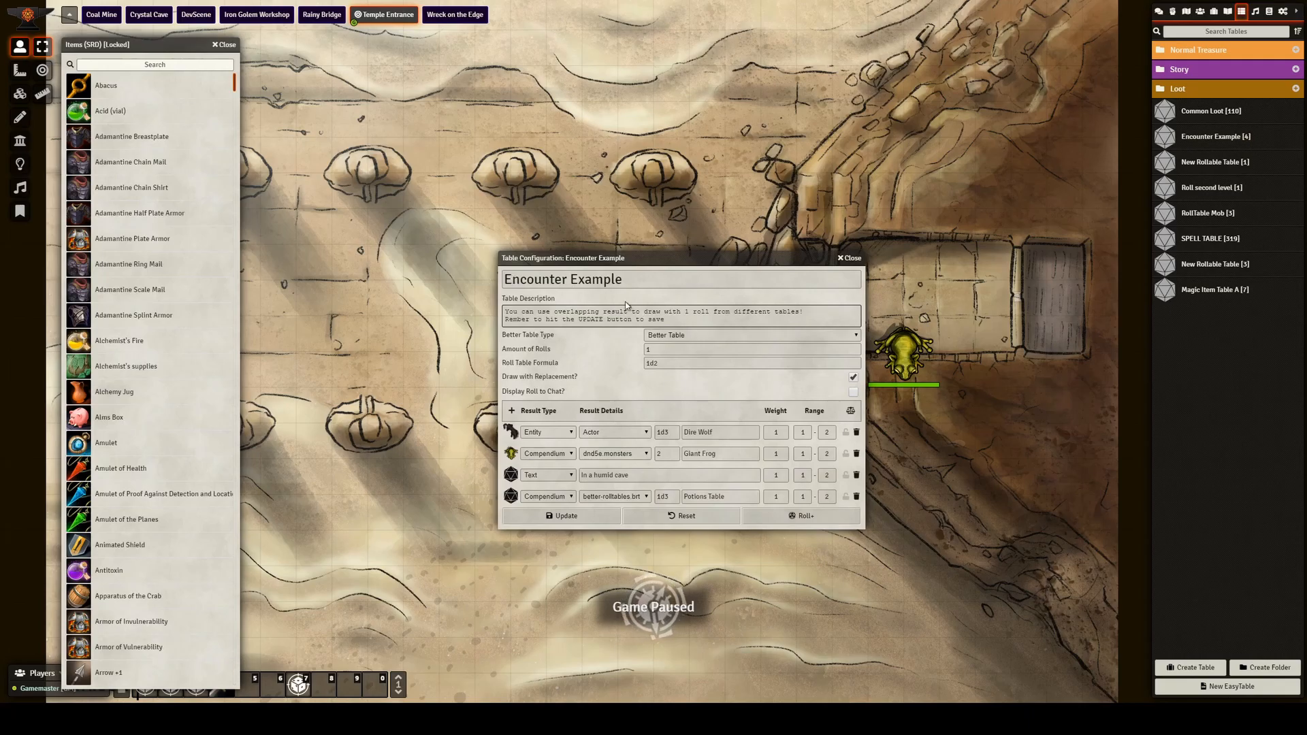
click(1268, 12)
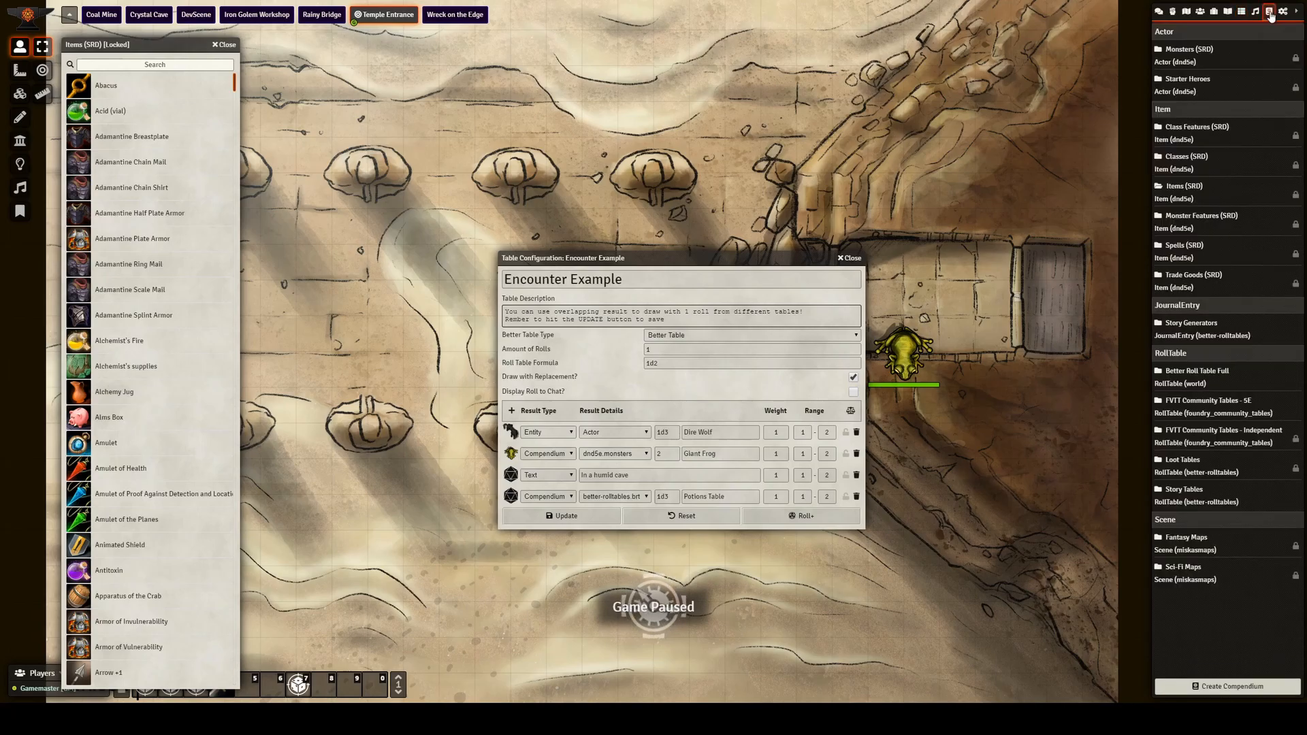
Open the Encounter Example table from the Loot Tables compendium and move its window to view its configuration
click(1183, 461)
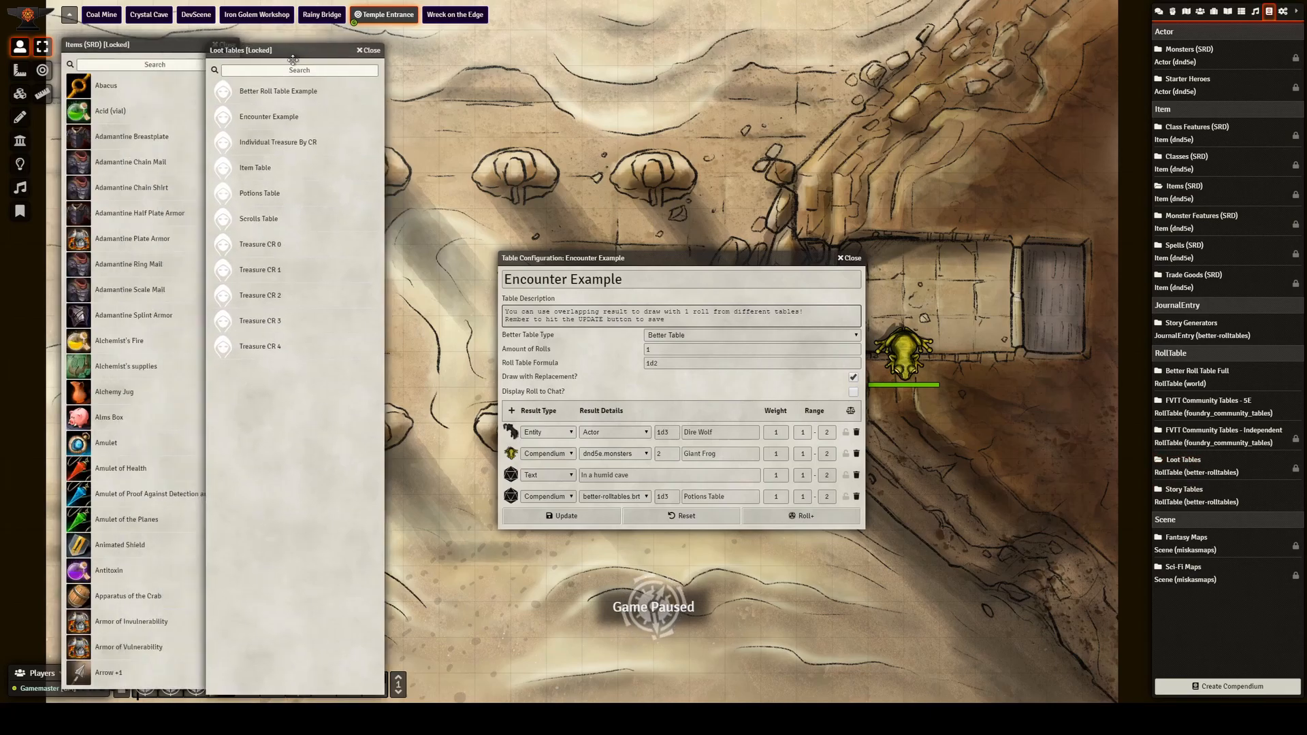
click(281, 120)
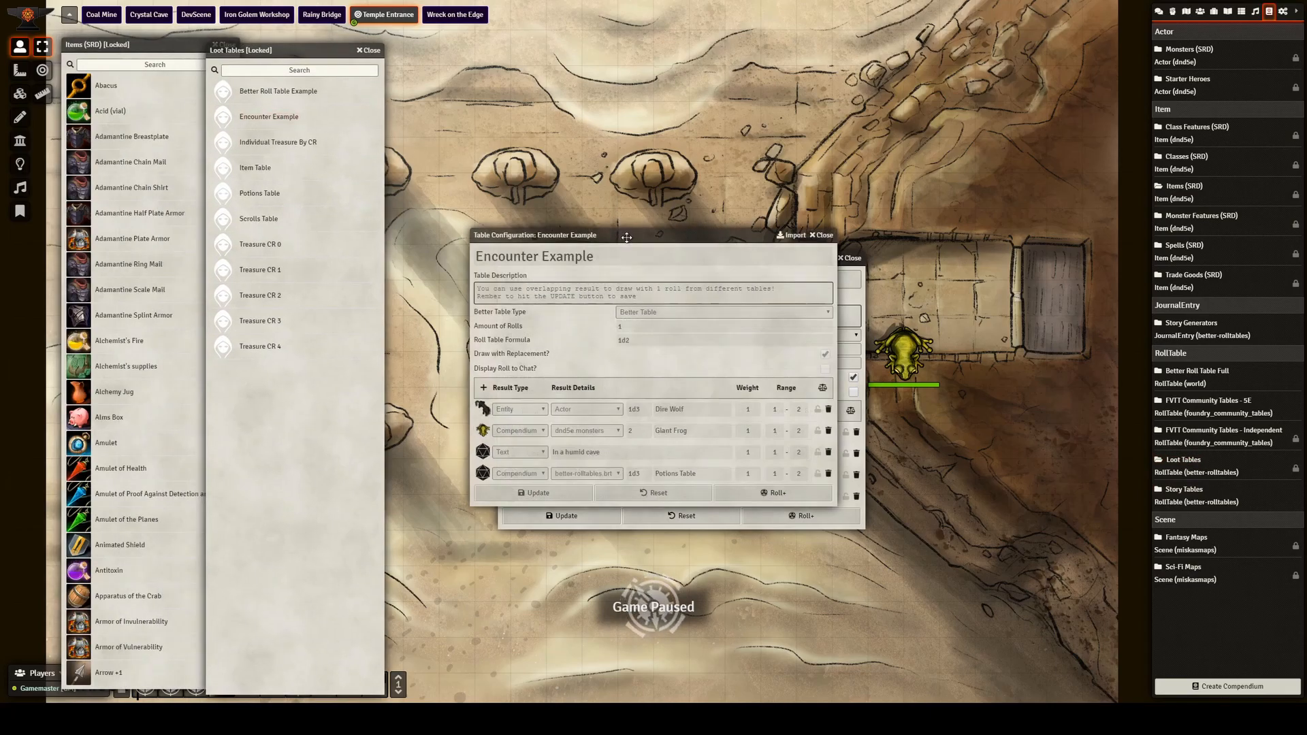
drag(620, 234, 608, 89)
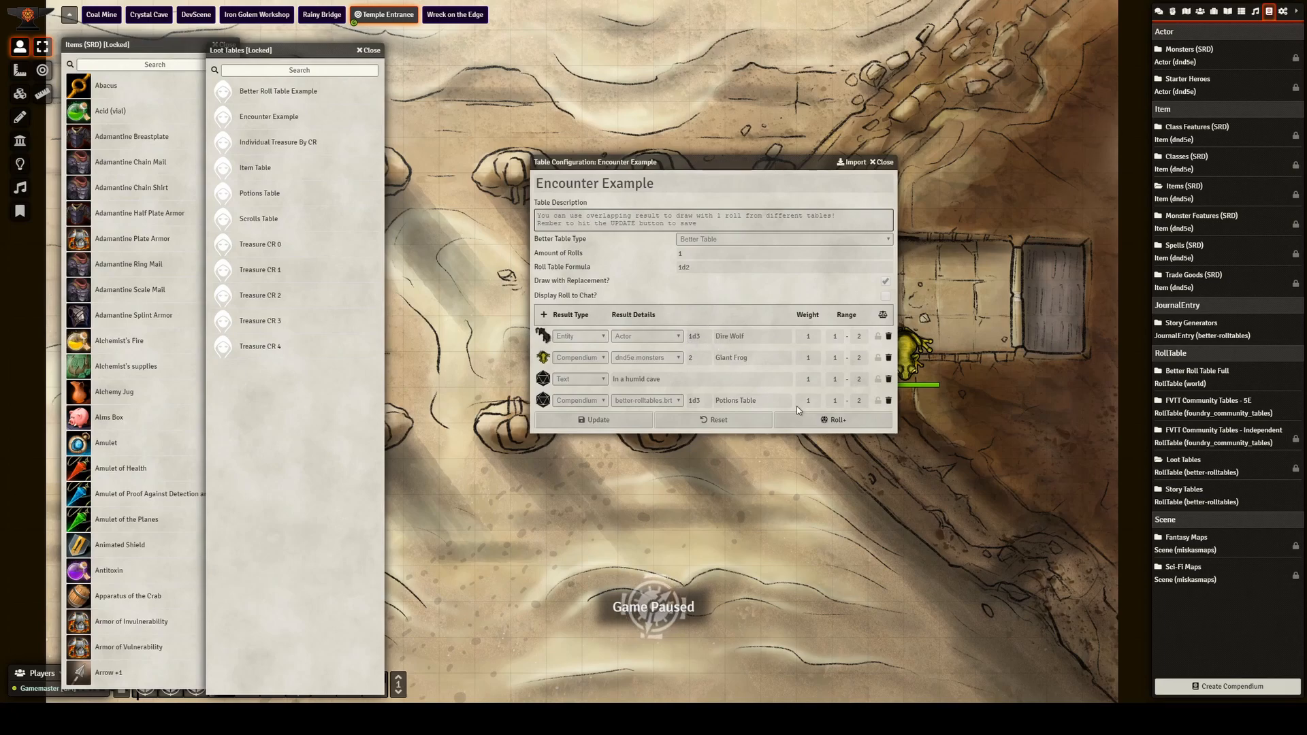
Return to the world's rollable tables and examine the editable Encounter Example's table type setting, moving its window higher on the scene
click(1159, 12)
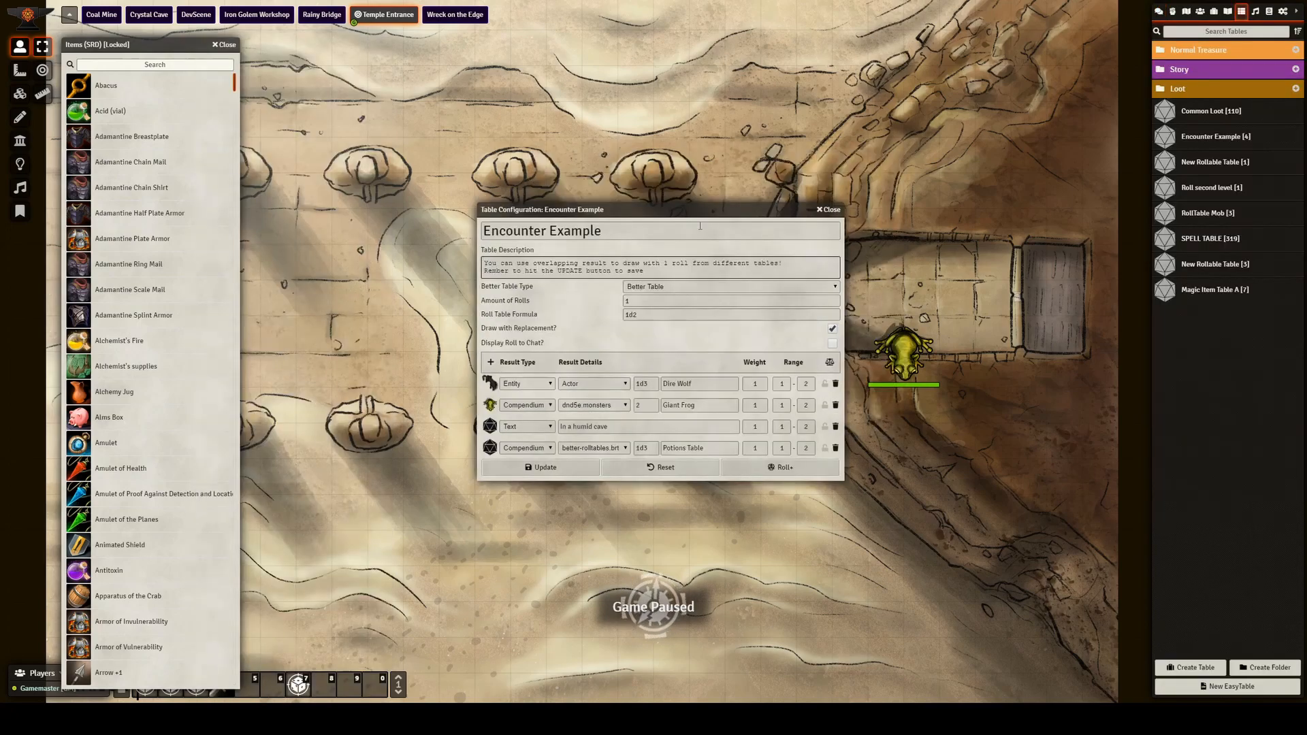
click(774, 285)
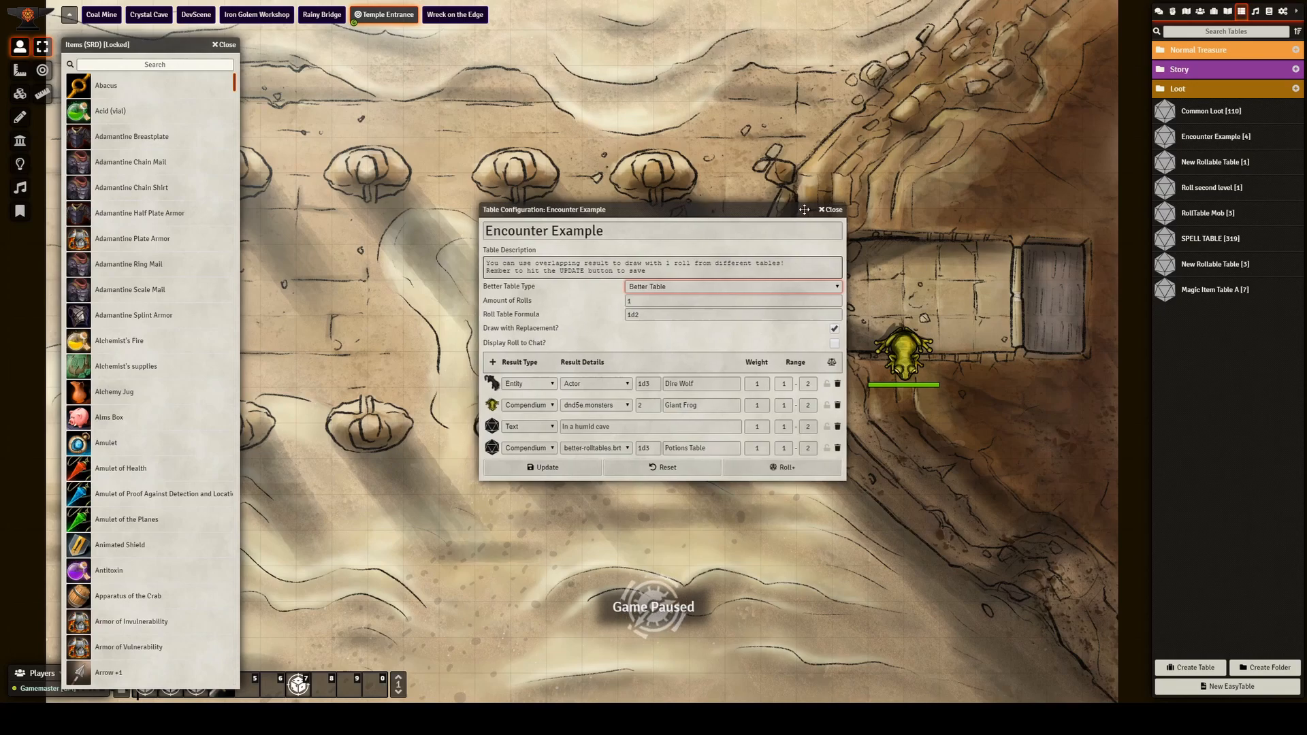
drag(707, 213, 682, 172)
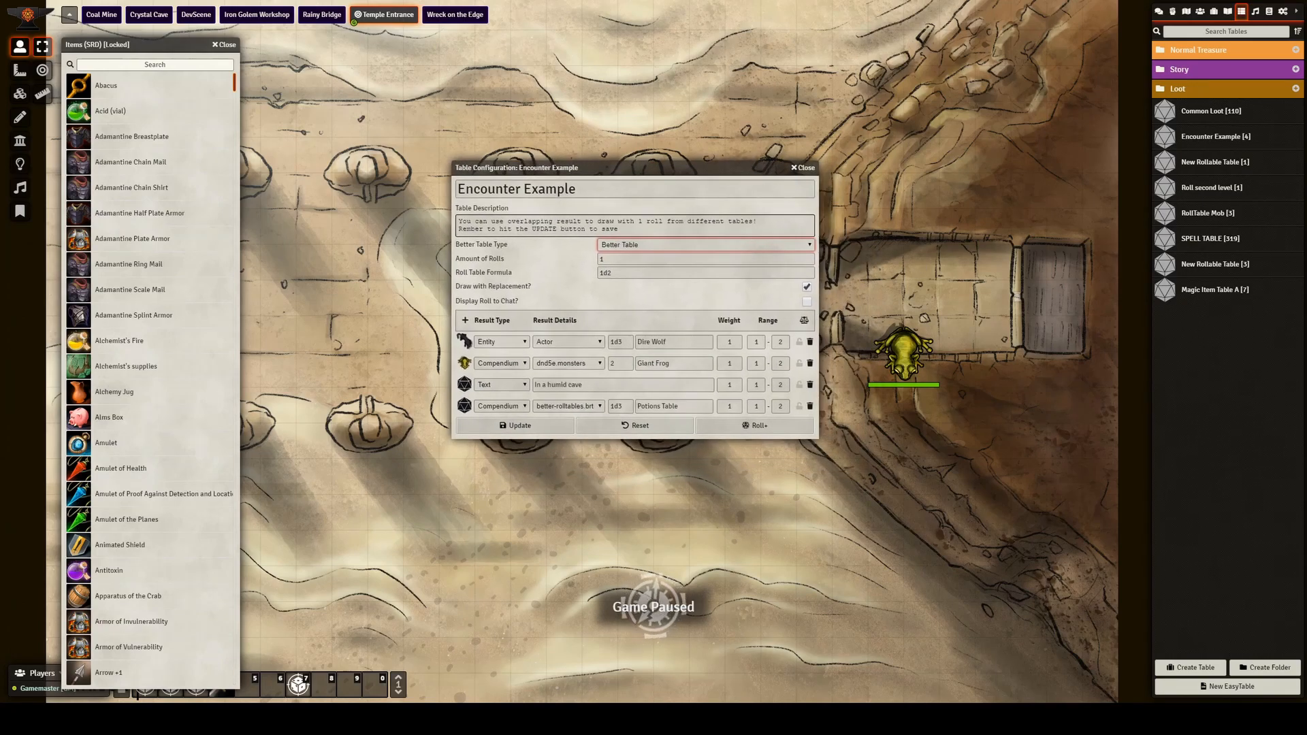
click(951, 605)
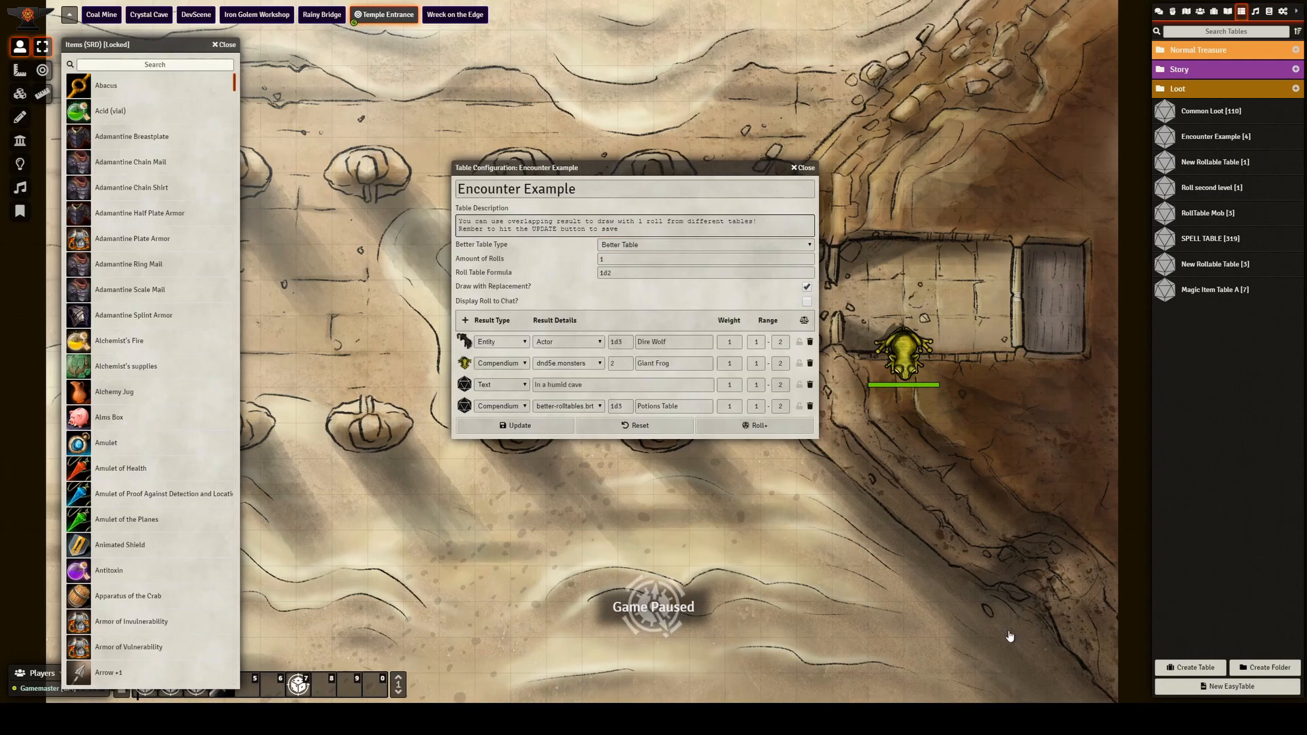